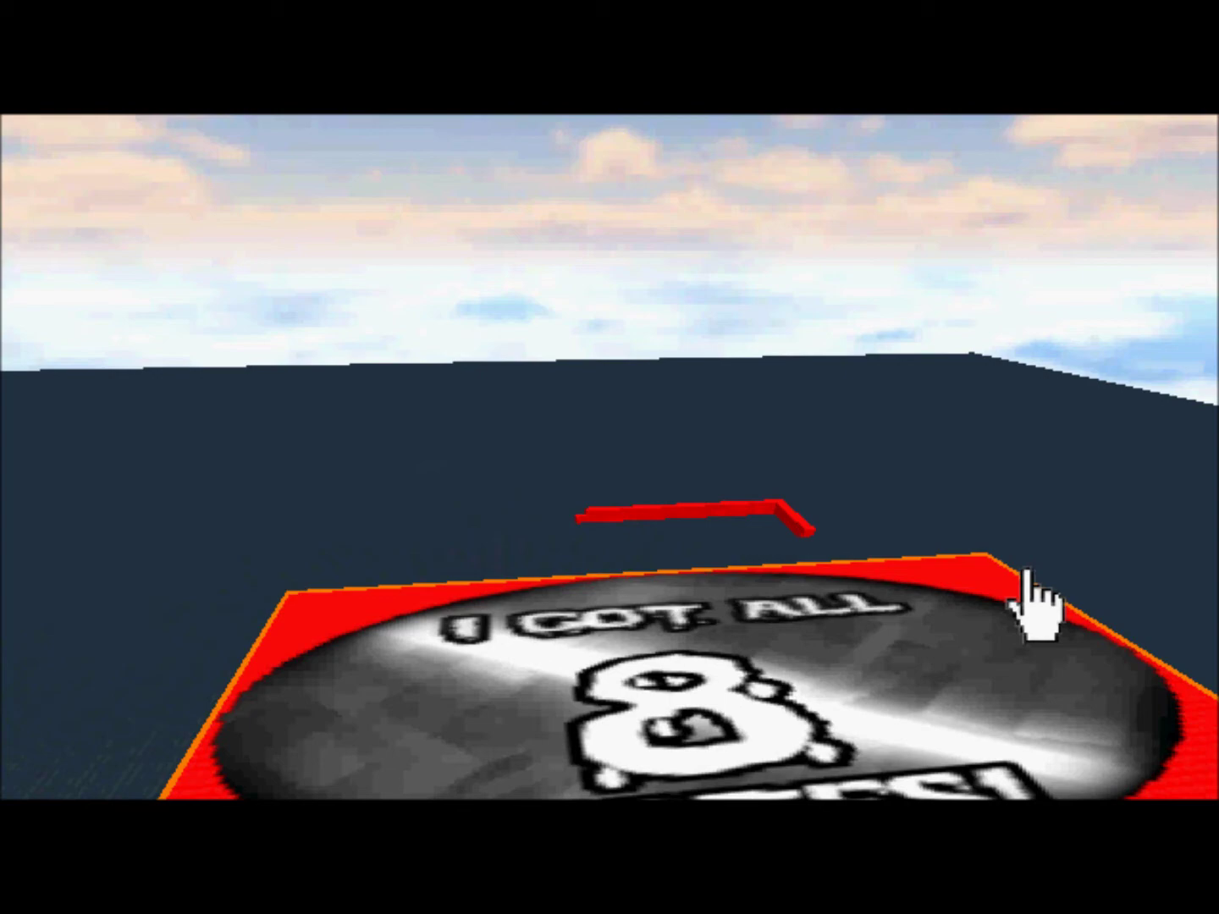
Step: Rename the baseplate part from Base to Baseplate in Properties
key("w")
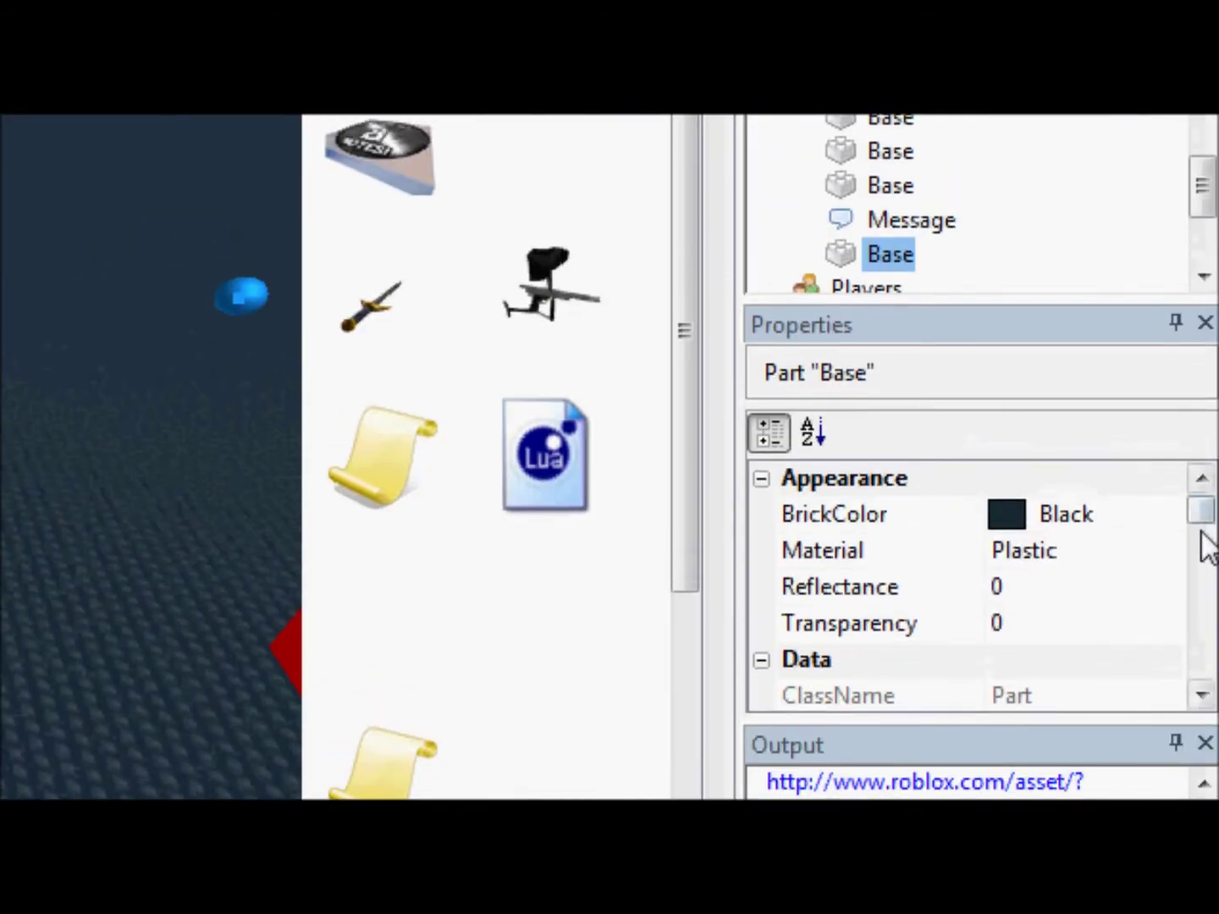
left_click(1202, 544)
left_click(1177, 555)
type("p")
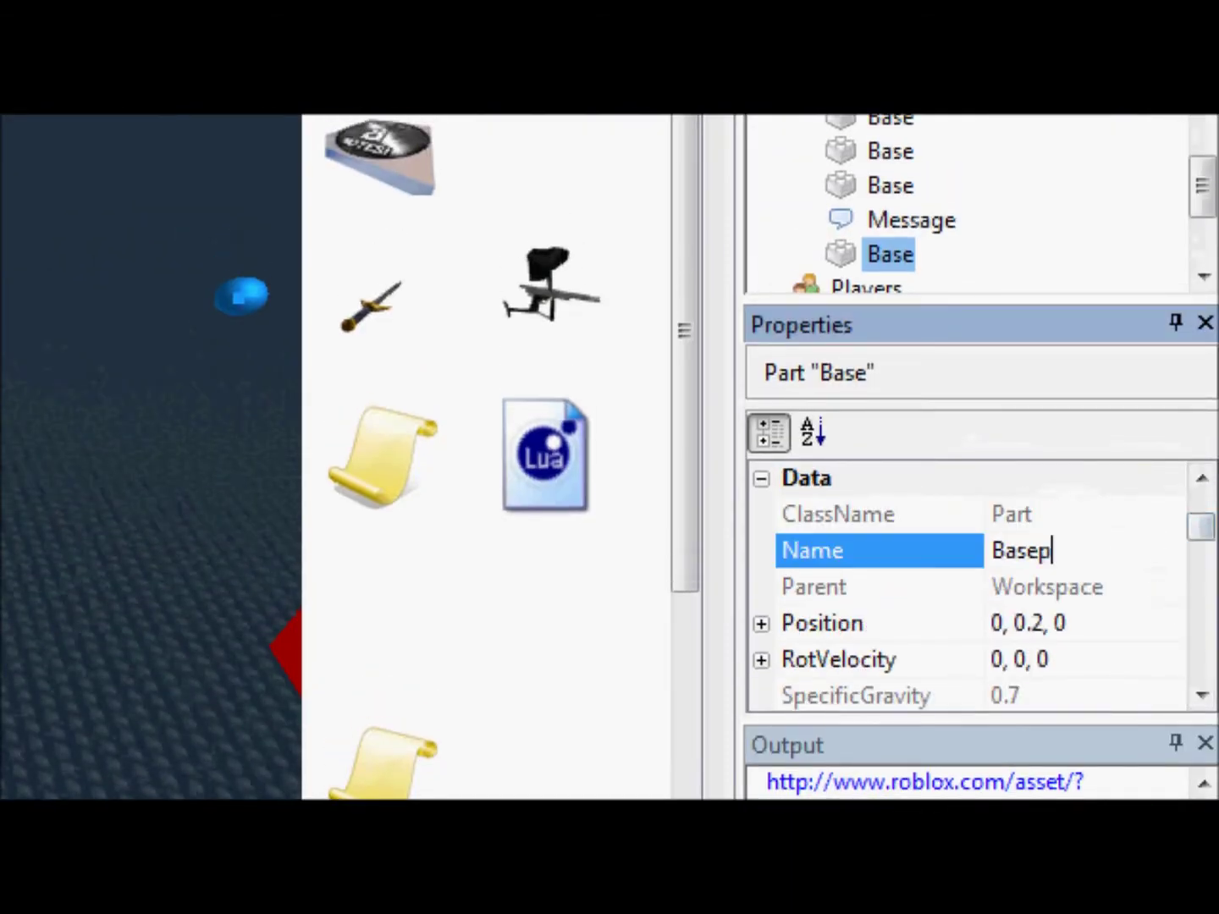
type("late")
key("Return")
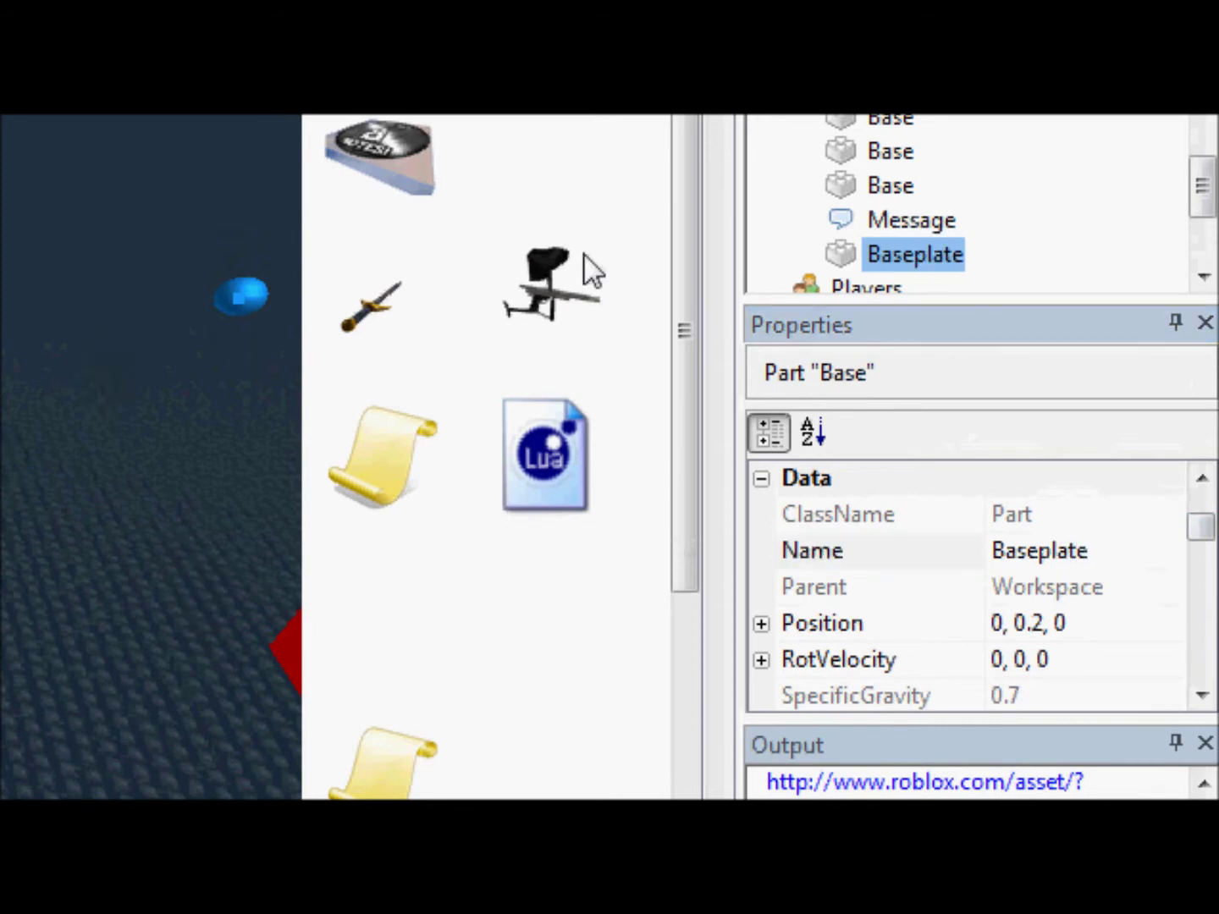
Step: Select all the remaining Base parts in Explorer and rename them to Brick
left_click(884, 187)
scroll(1030, 217, "up", 2)
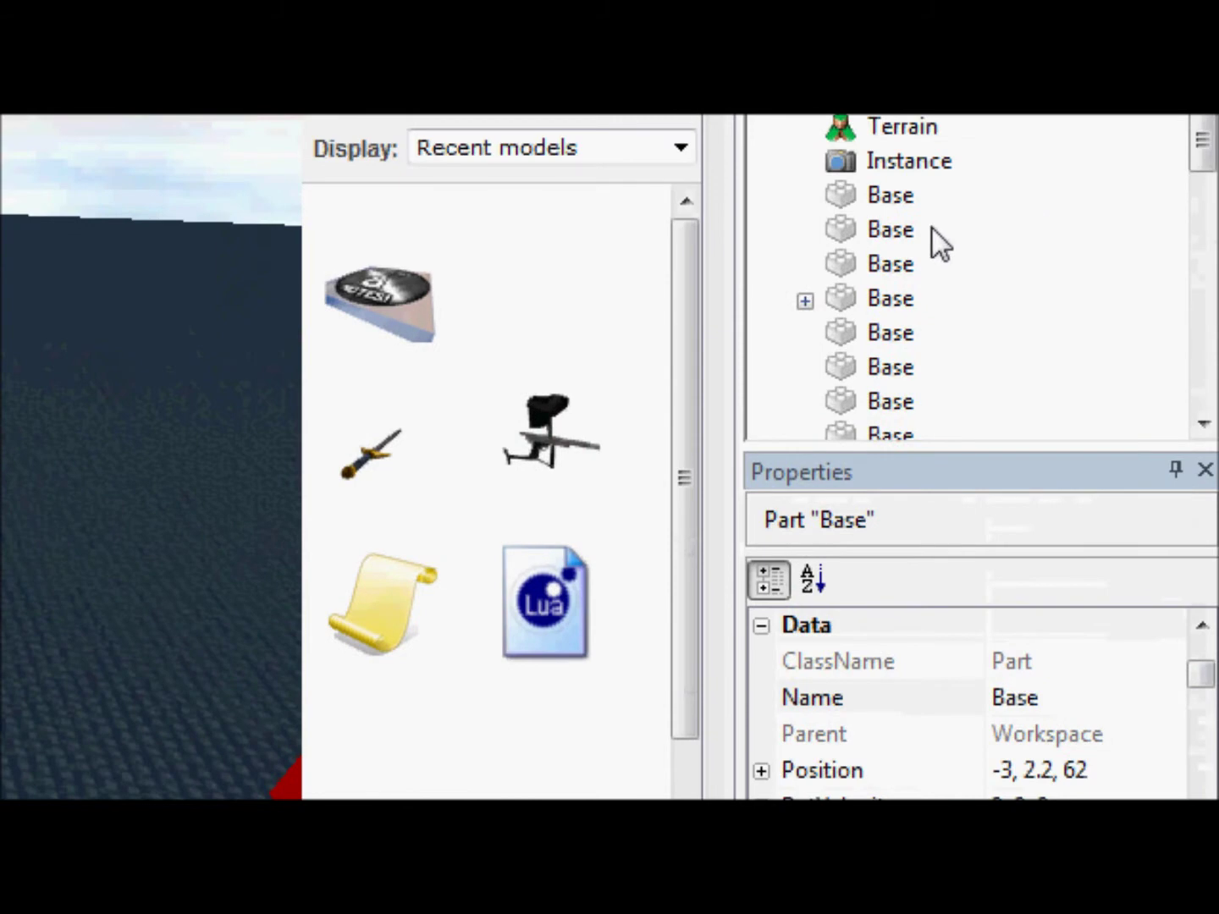
left_click(898, 227, "shift")
left_click(895, 199, "shift")
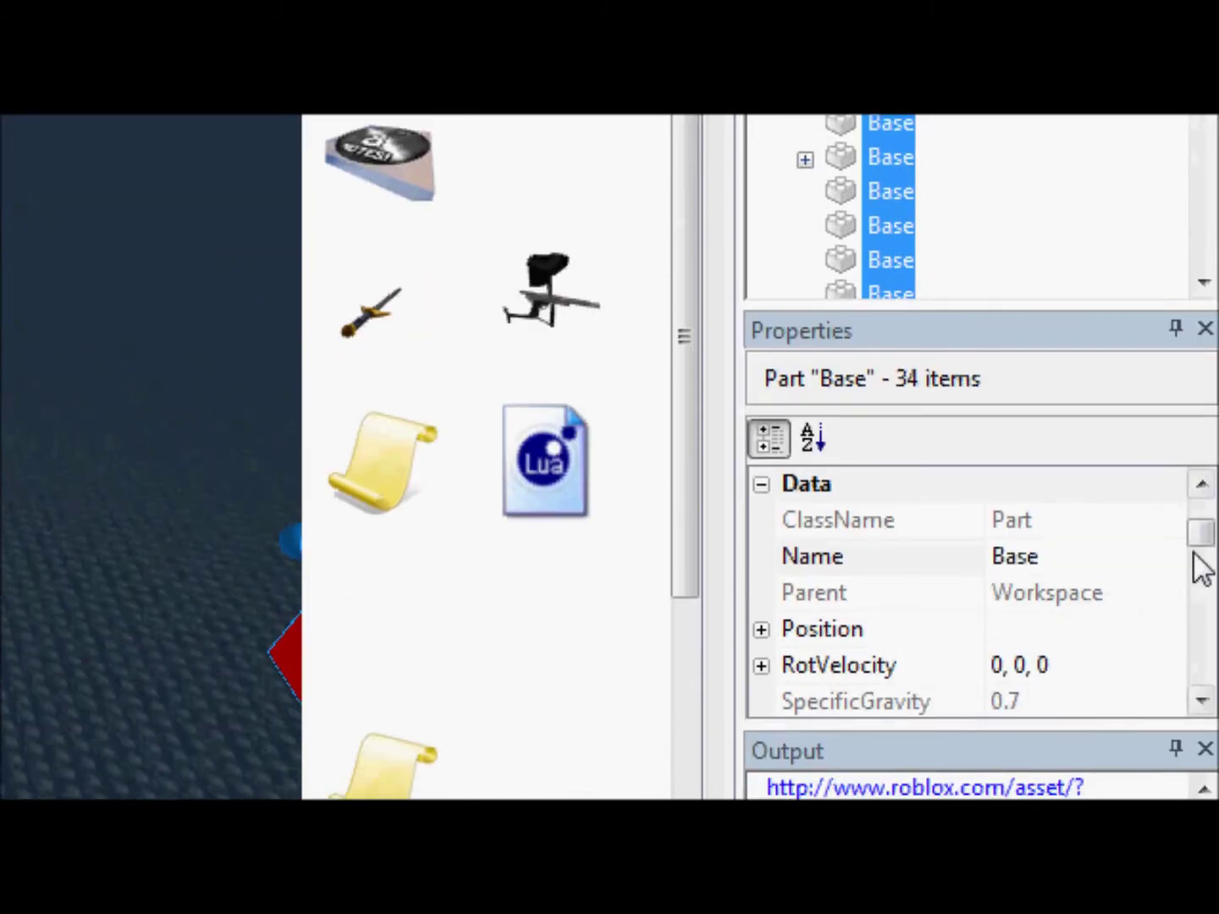
left_click(1163, 571)
type("B")
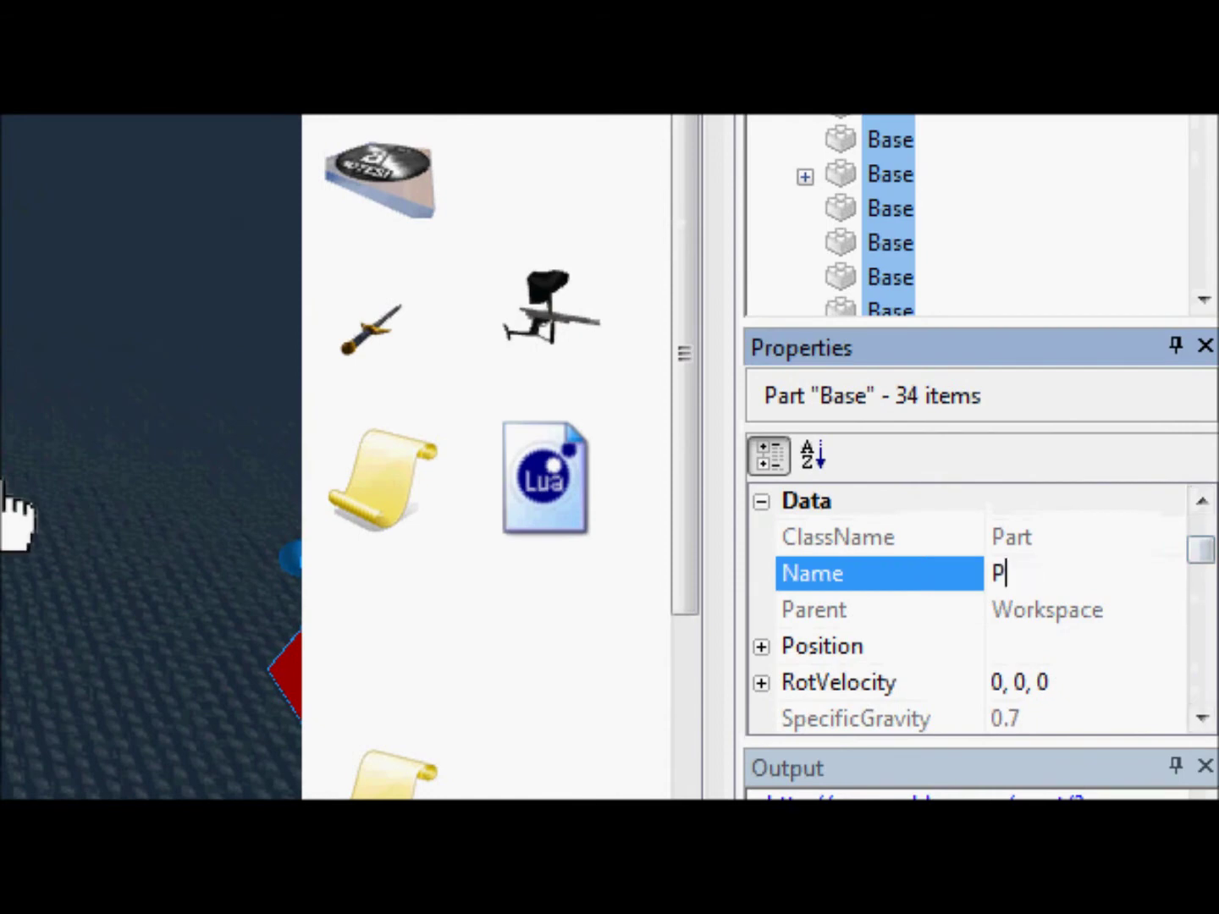
type("rick")
key("Return")
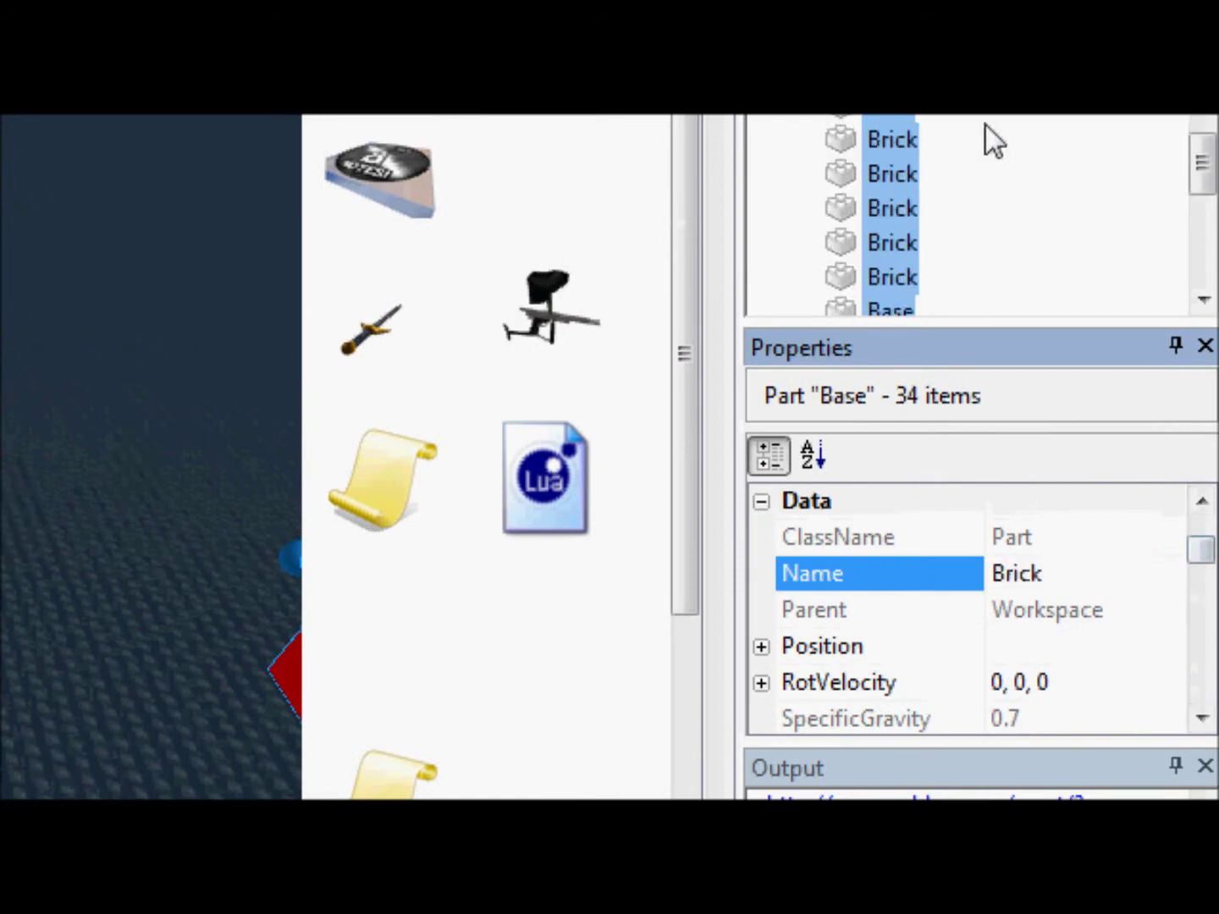
Step: Rename Baseplate back to Base
left_click(142, 469)
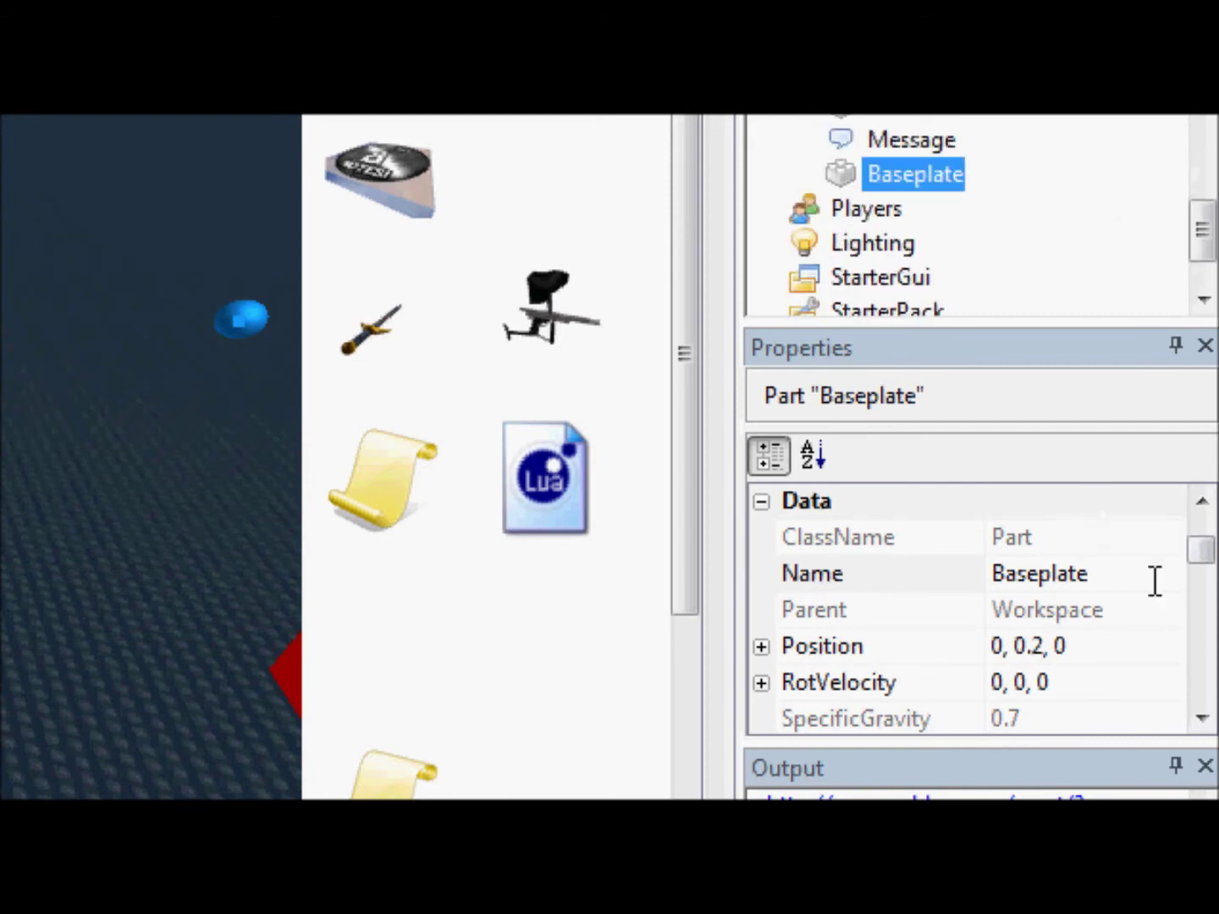
left_click_drag(1154, 580, 1042, 576)
key("BackSpace")
key("Return")
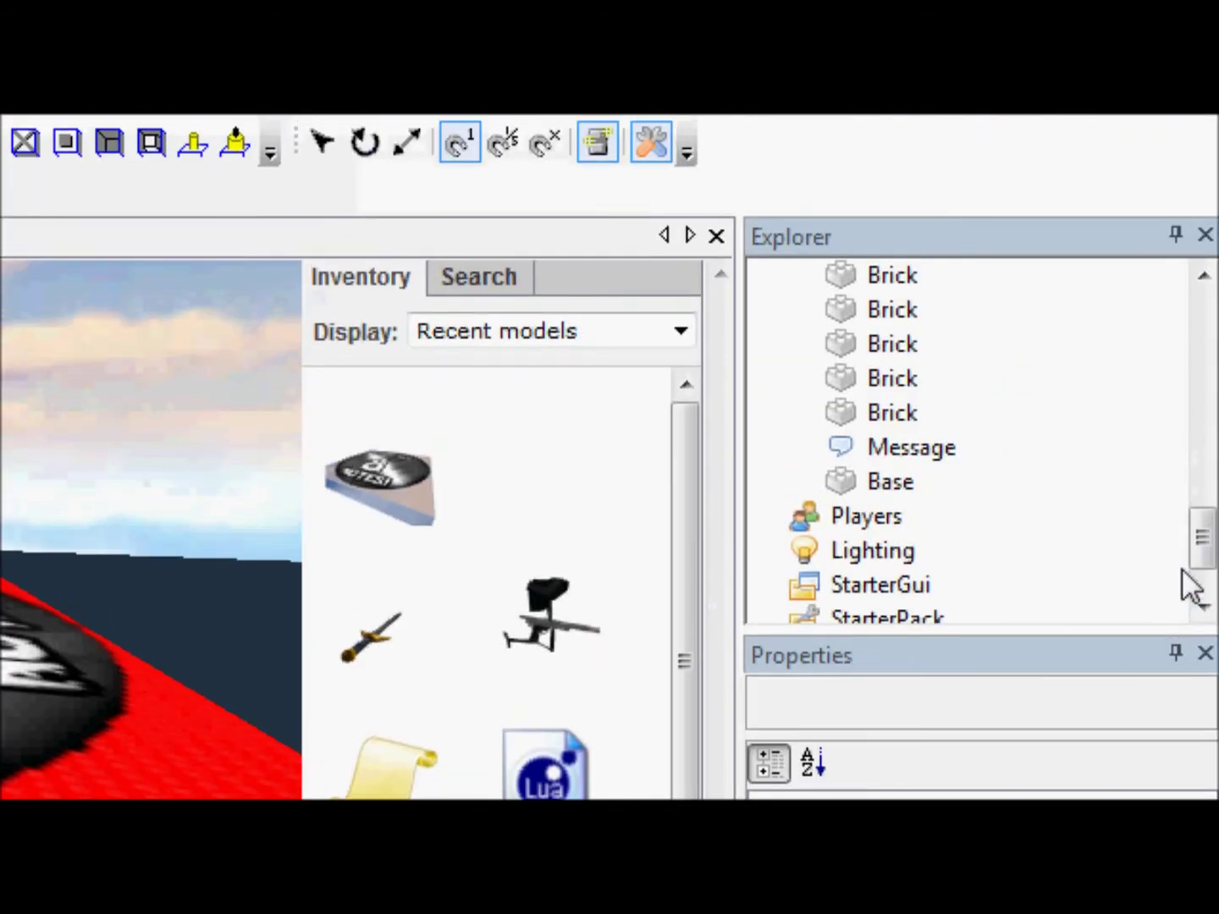
Step: With Workspace selected and the Toolbox hidden, insert a Script object and open it
left_click_drag(1201, 542, 1146, 271)
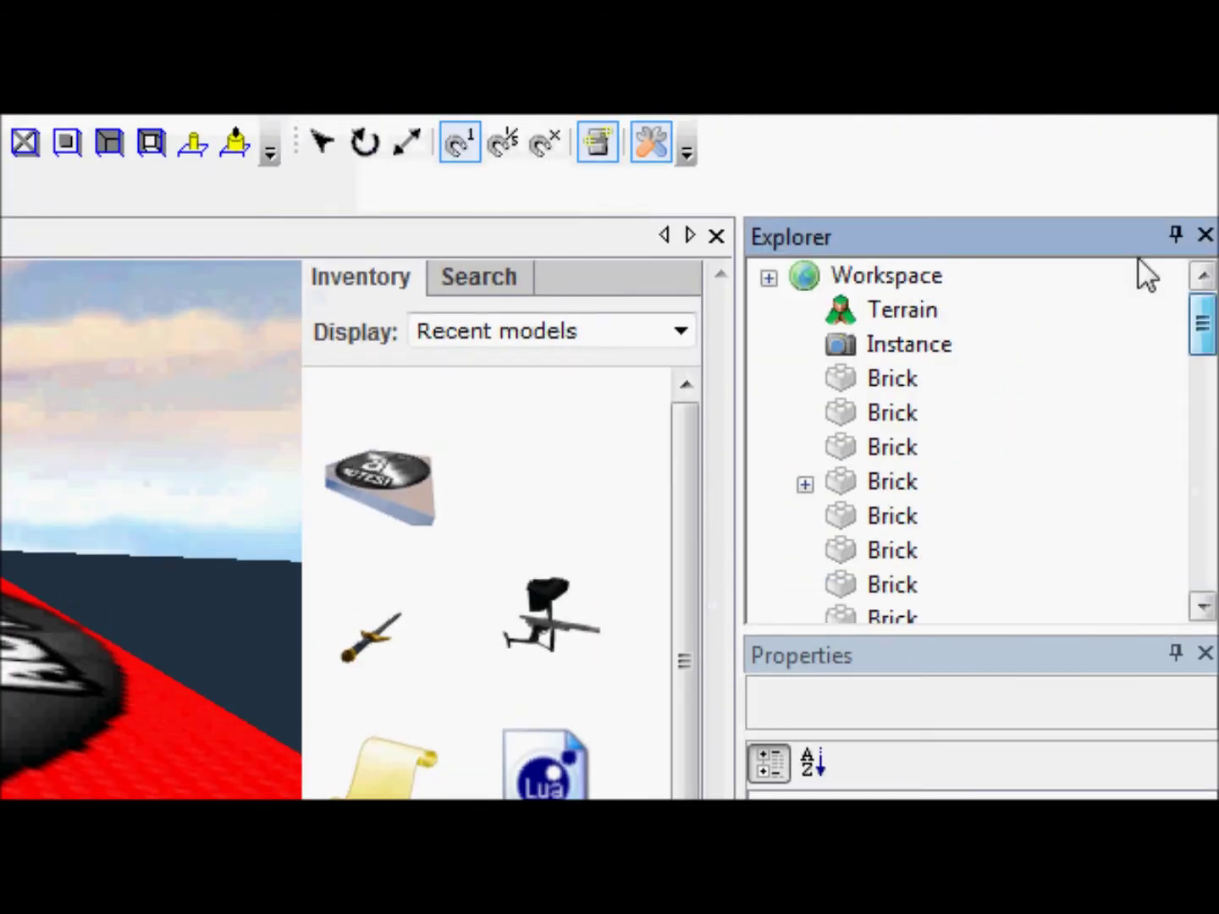
left_click(887, 278)
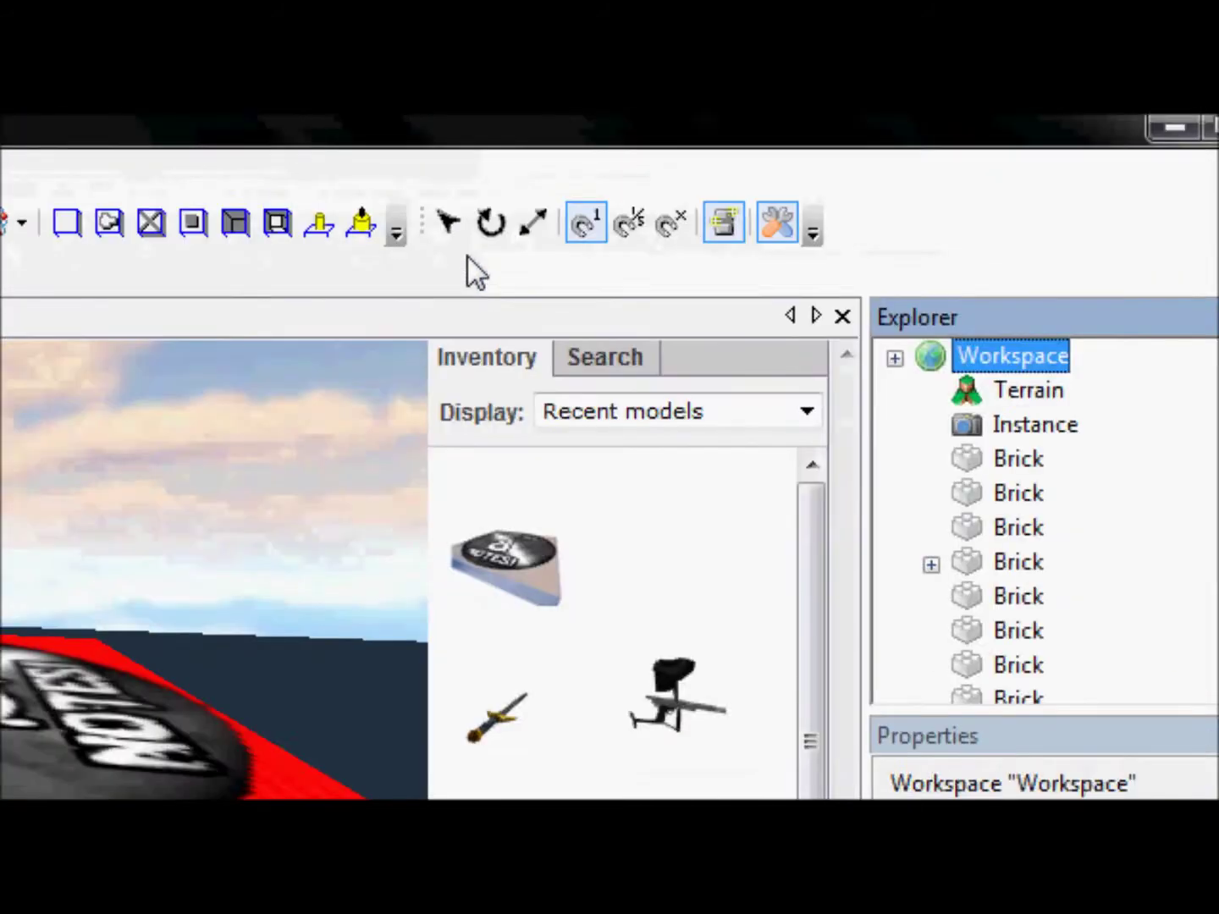
left_click(730, 230)
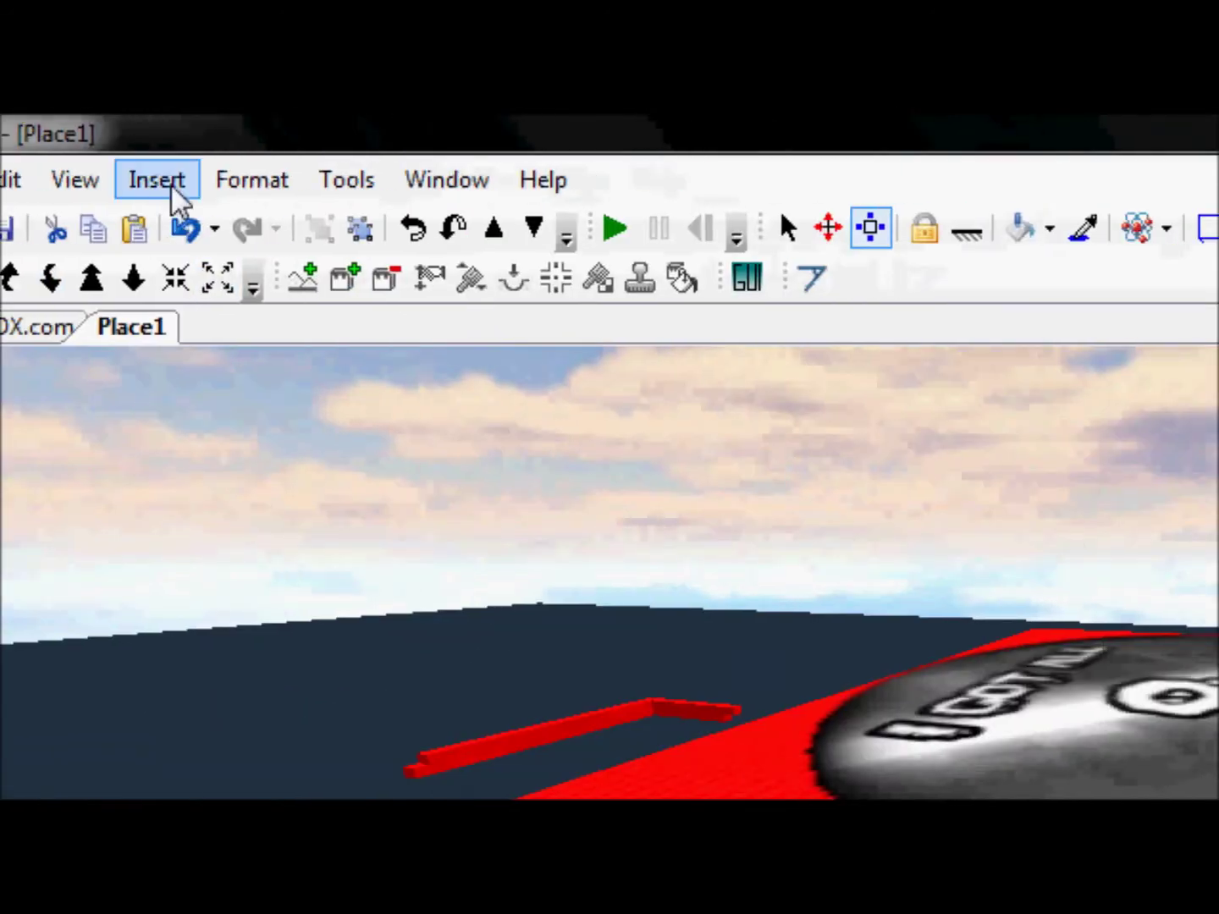
left_click(167, 183)
left_click(231, 269)
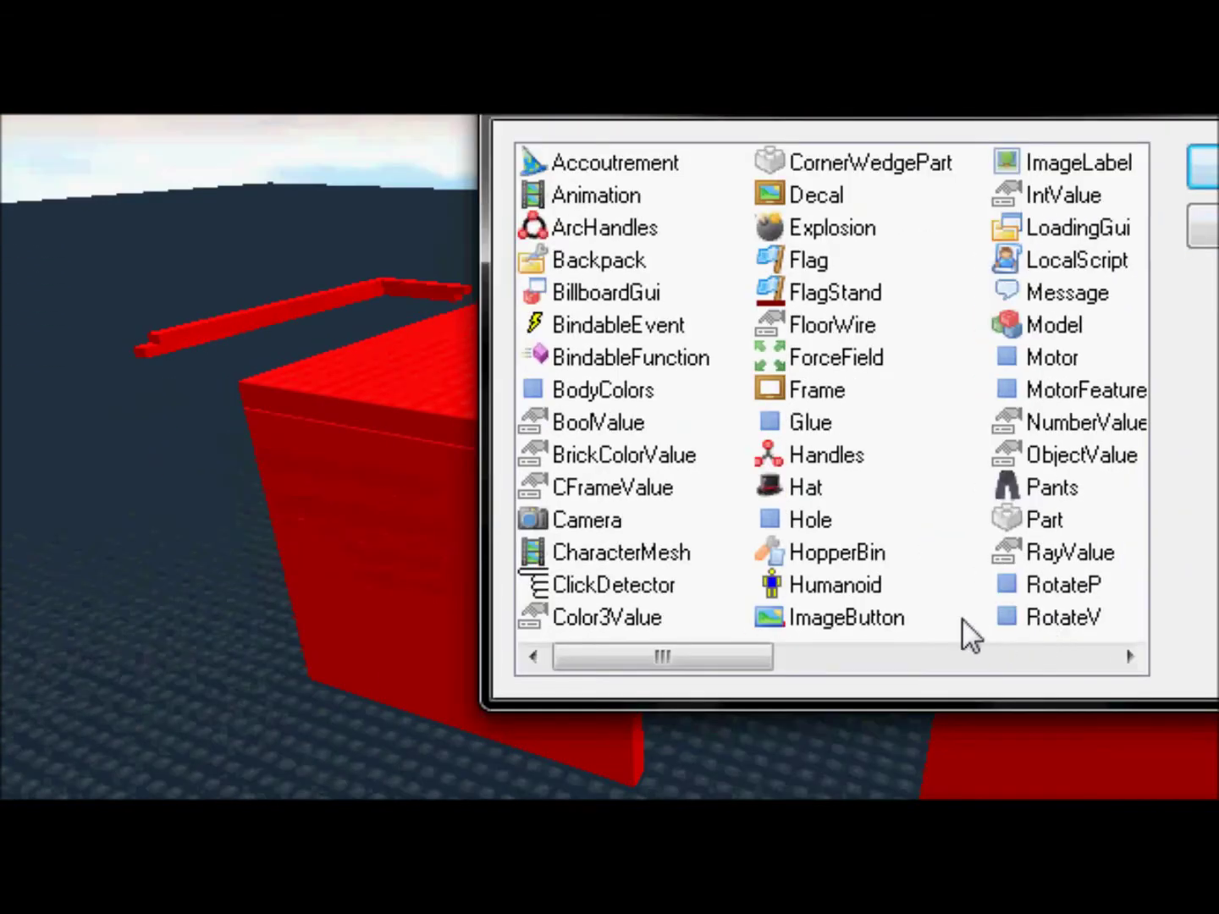
mouse_move(755, 659)
left_mouse_down()
mouse_move(1082, 645)
mouse_move(980, 623)
left_mouse_up()
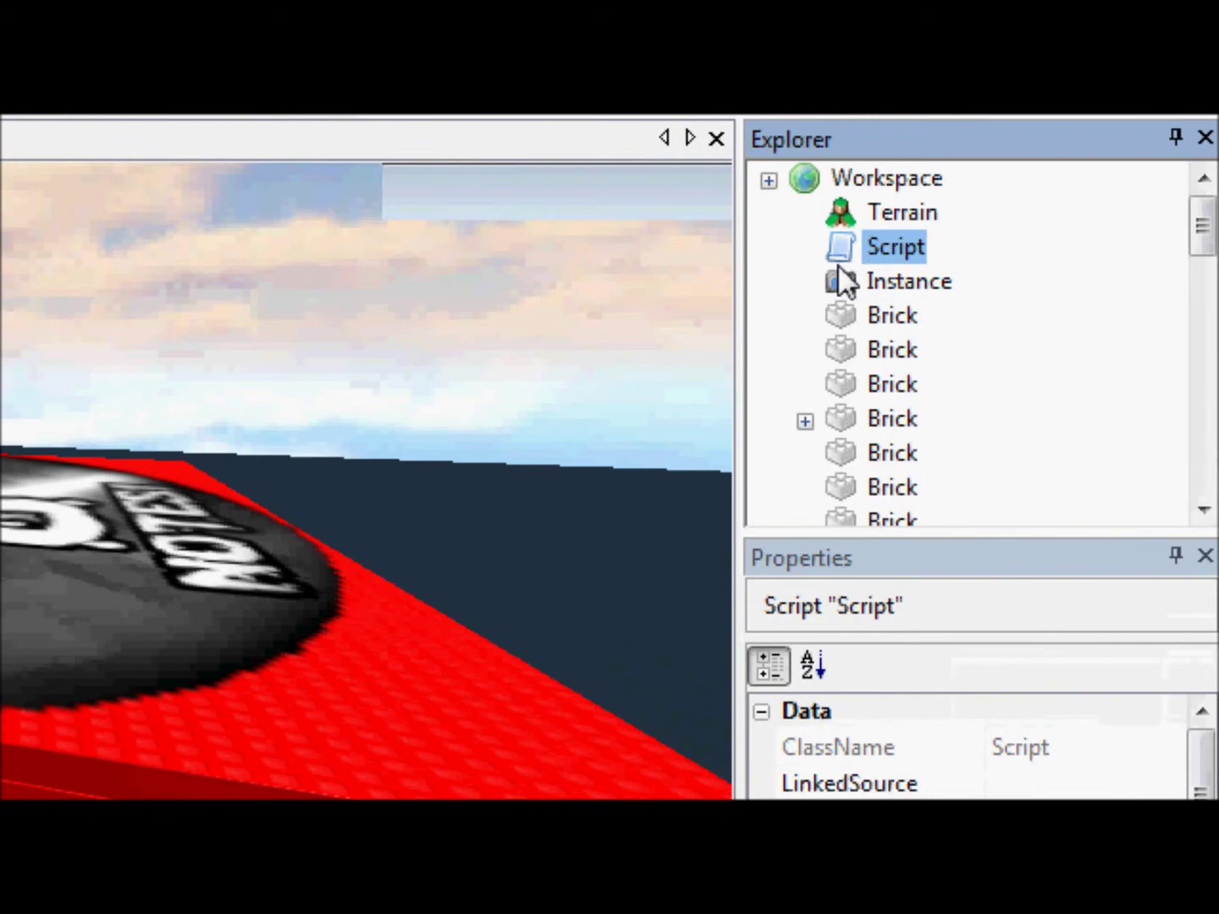
double_click(848, 247)
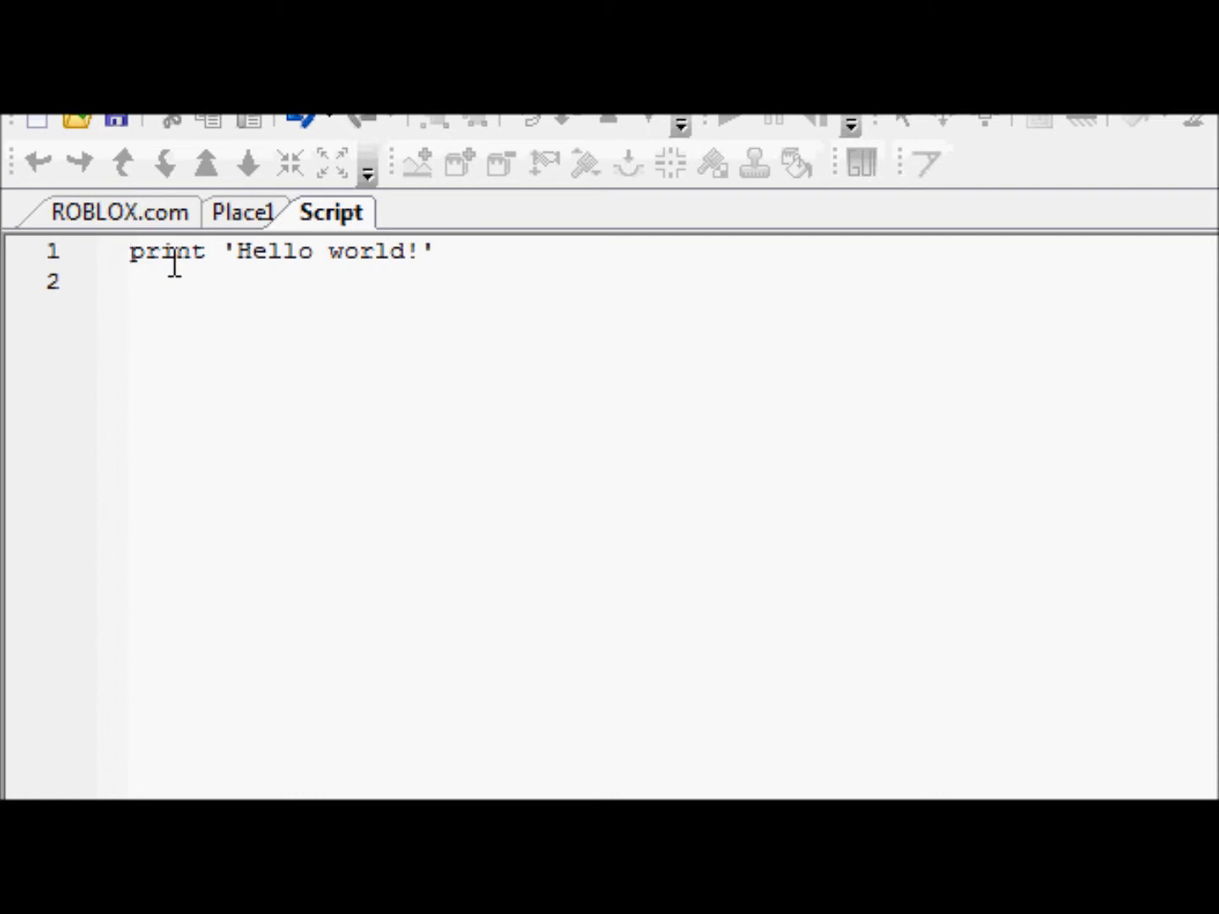
double_click(172, 262)
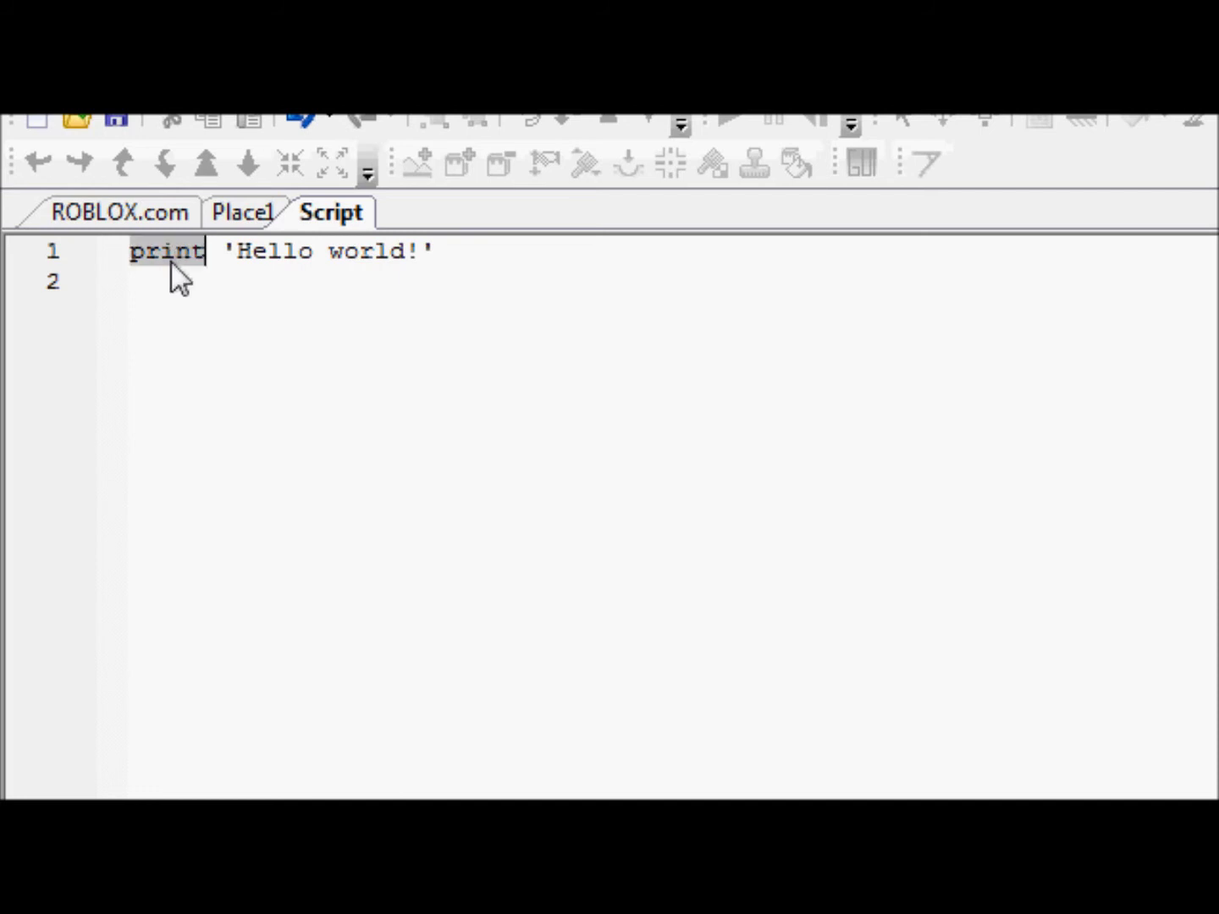
left_click(379, 400)
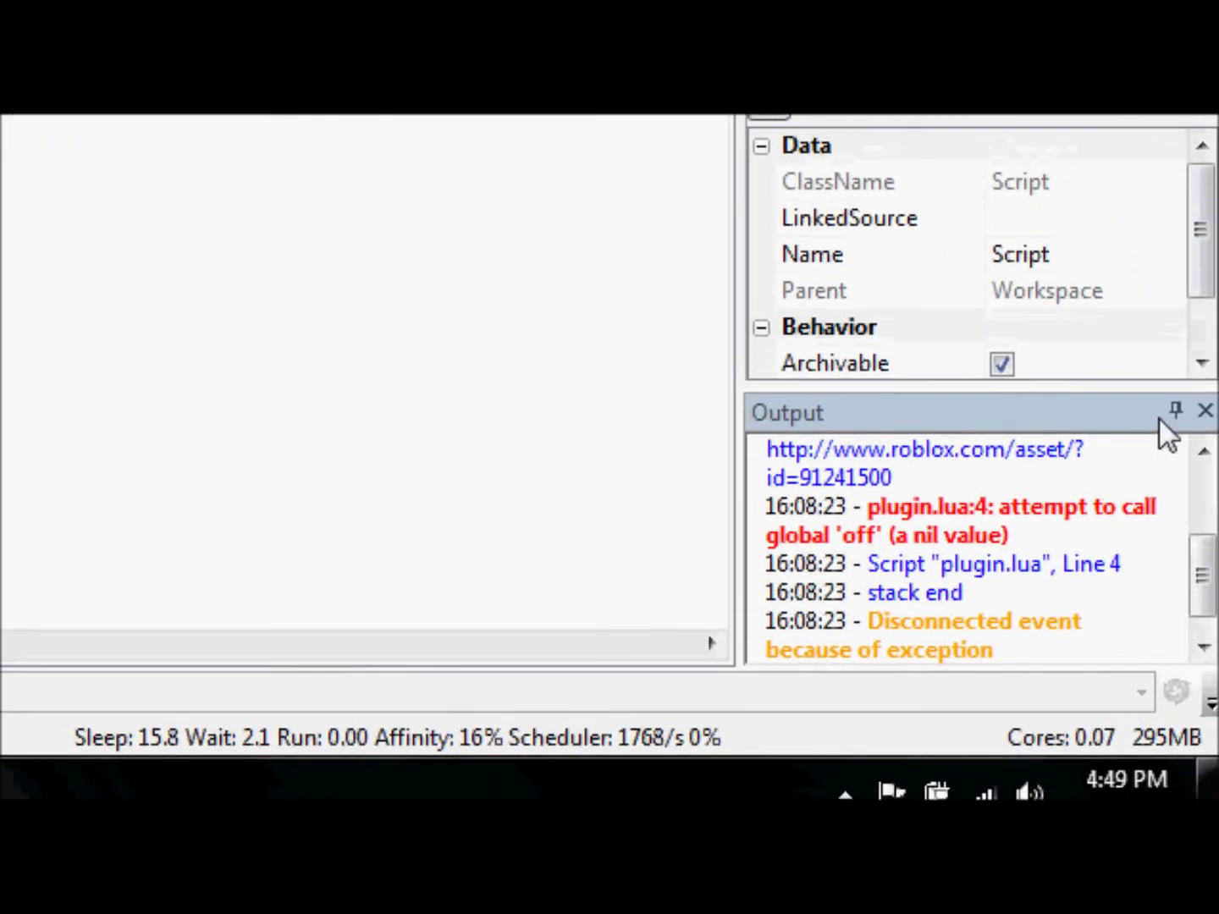
scroll(1117, 572, "up", 2)
scroll(1115, 575, "down", 3)
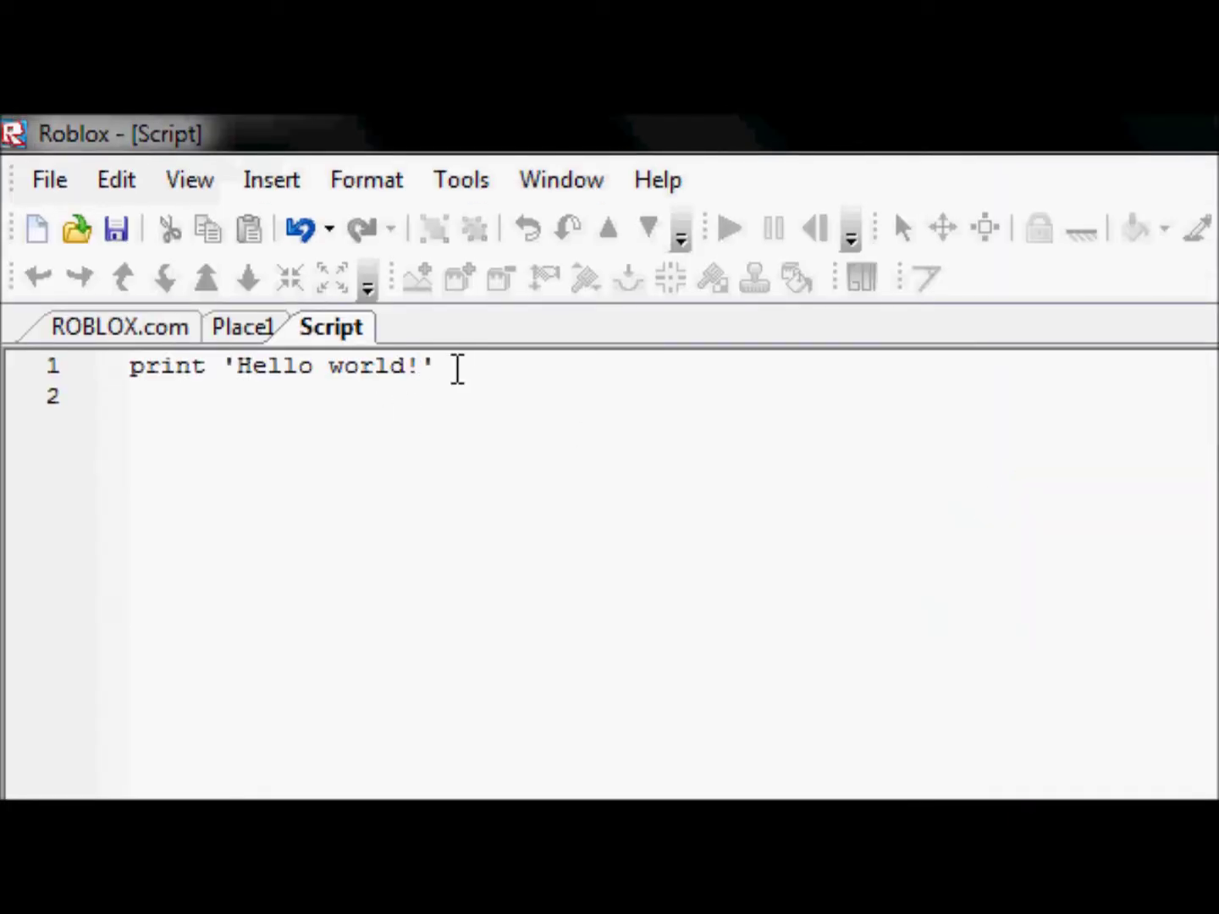
Step: Replace the existing line with print "Hello World!" on line 1
mouse_move(438, 364)
left_mouse_down()
mouse_move(220, 342)
mouse_move(115, 372)
left_mouse_up()
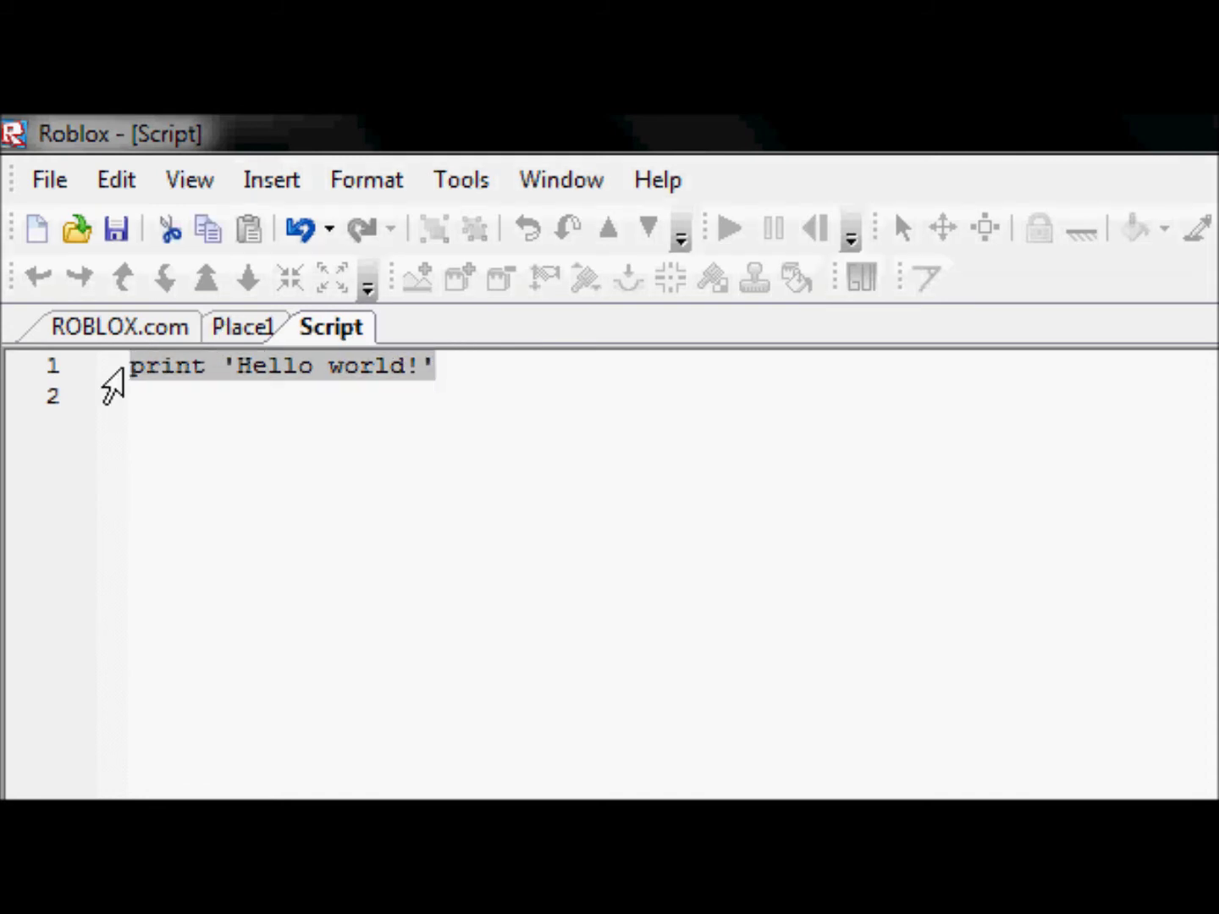
type("print")
key("Return")
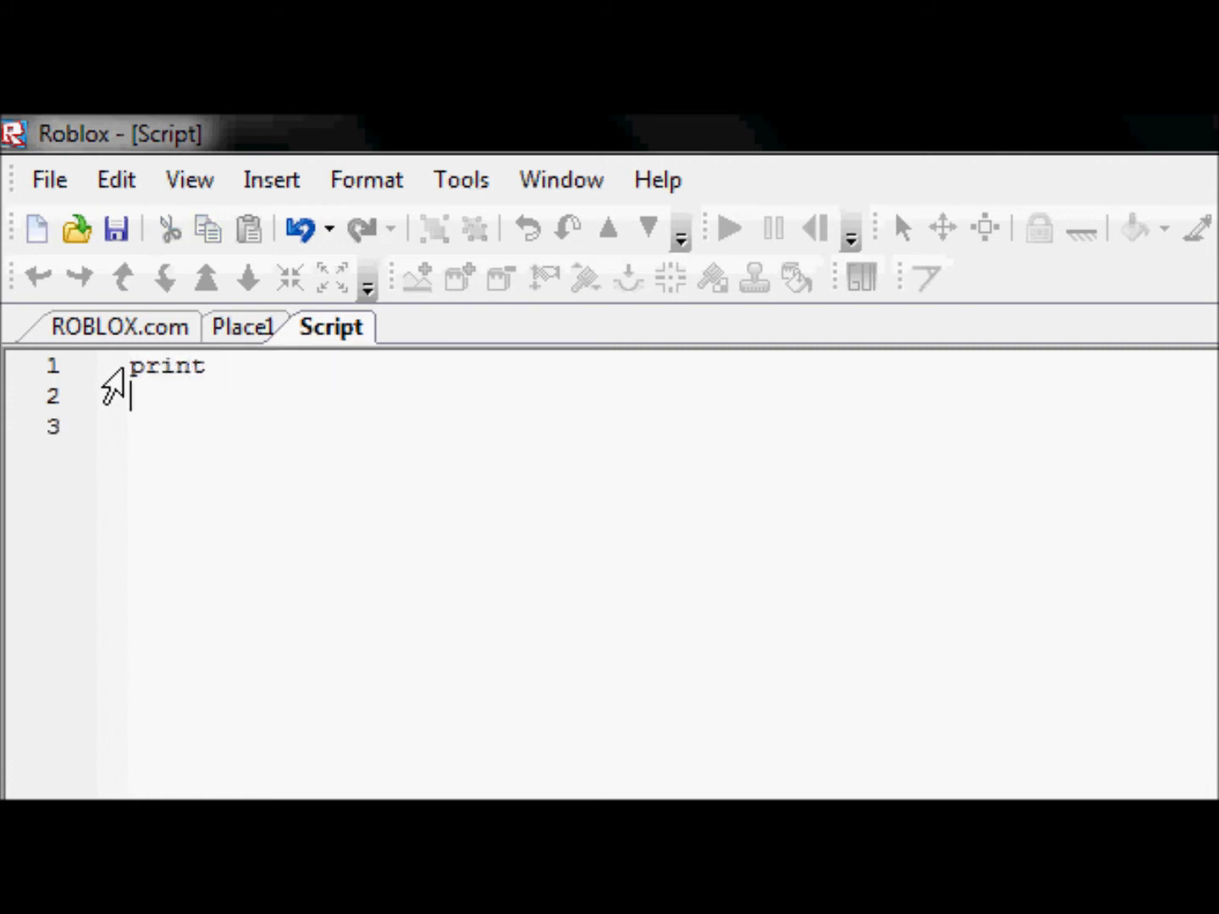
key("BackSpace")
type(":")
key("BackSpace")
type("\"")
type("Hello World")
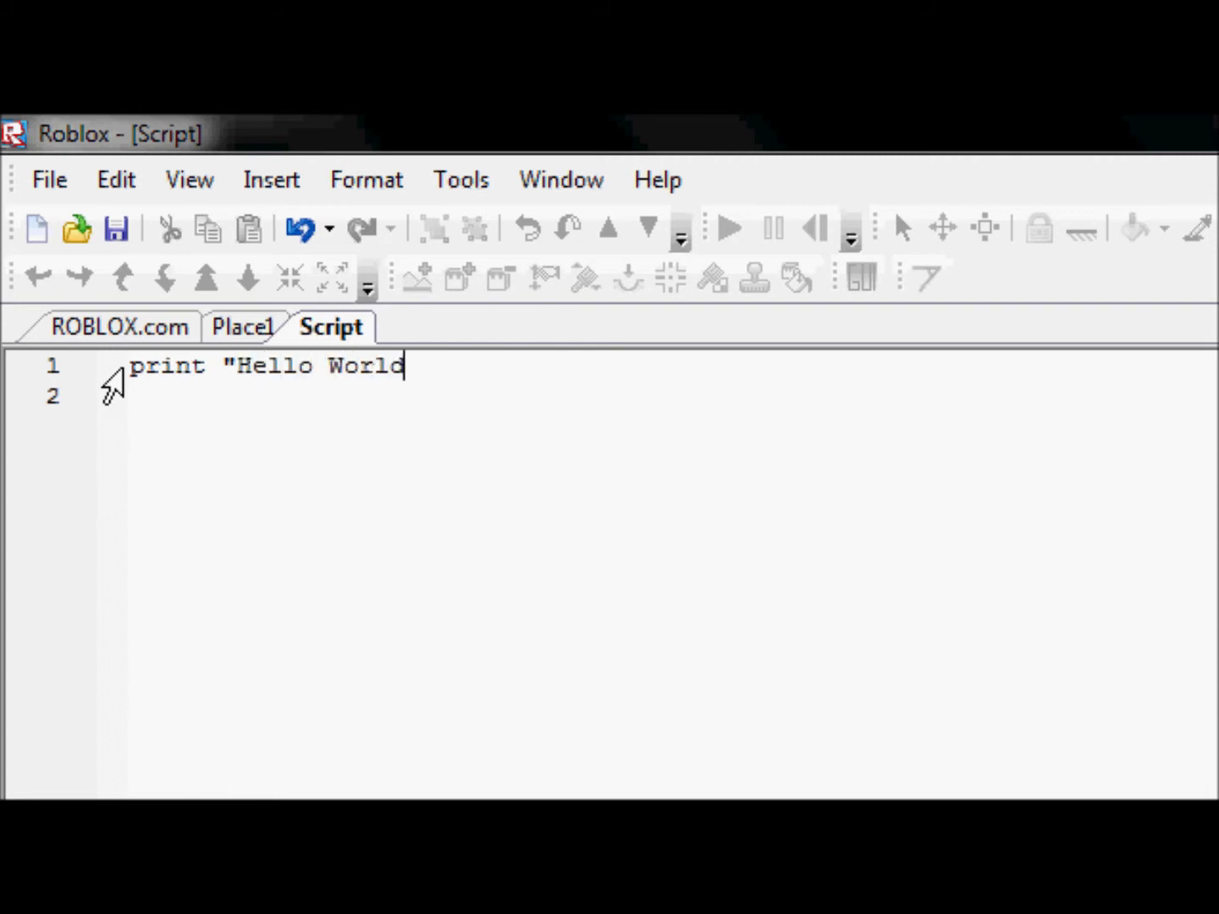
type("!\"")
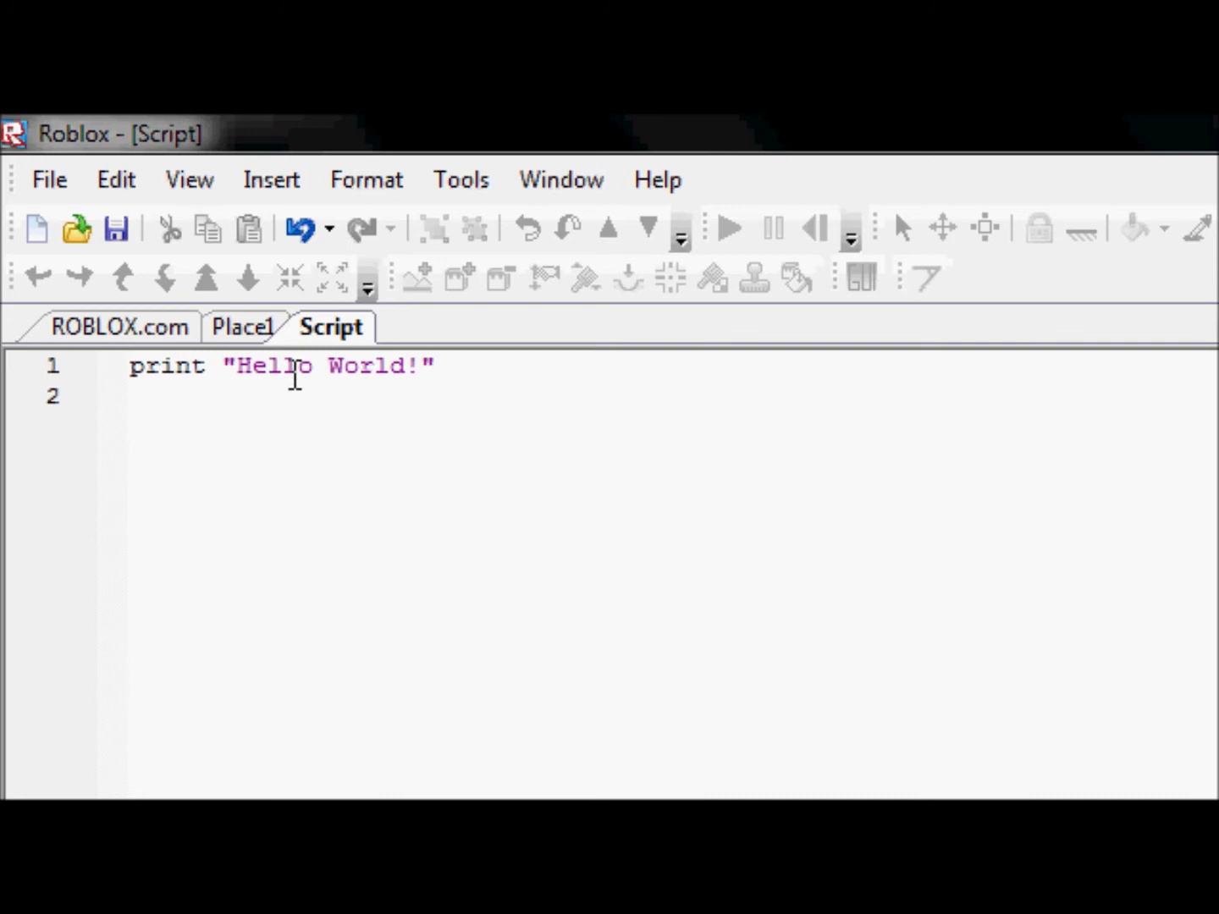
Step: Delete the opening and closing quotes around Hello World!
left_click(234, 367)
key("BackSpace")
key("End")
key("BackSpace")
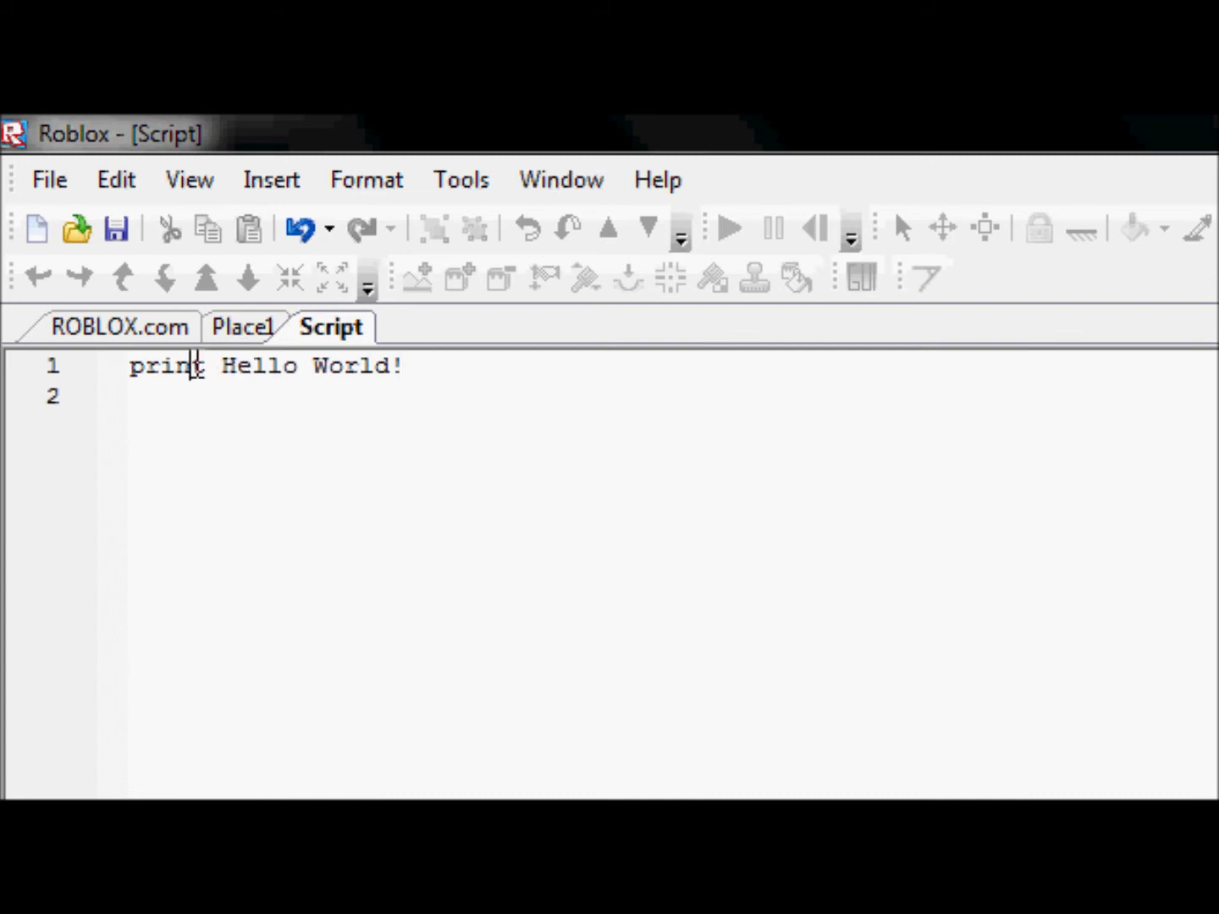
Step: Highlight print, Hello and World in turn to explain the line
double_click(193, 366)
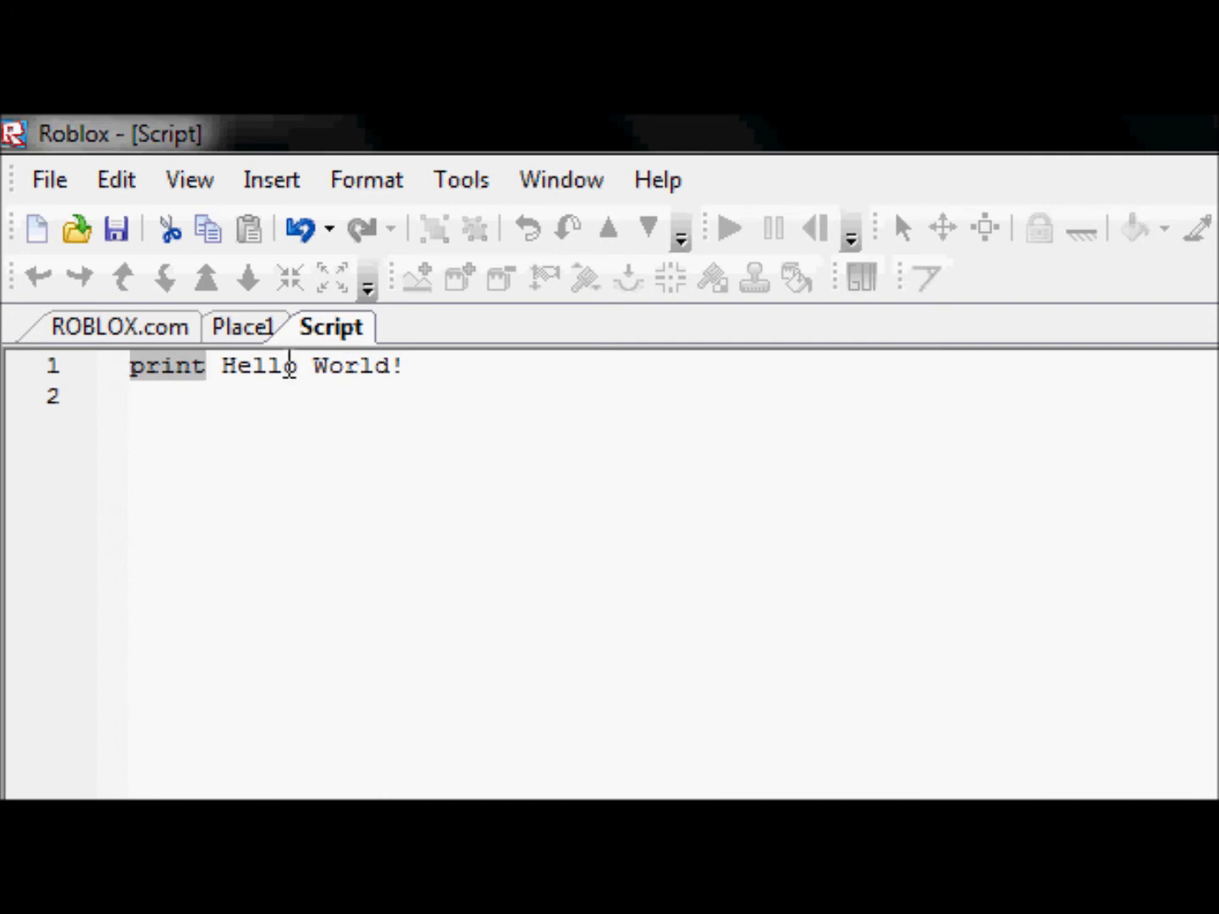
left_click(293, 366)
left_click(391, 368)
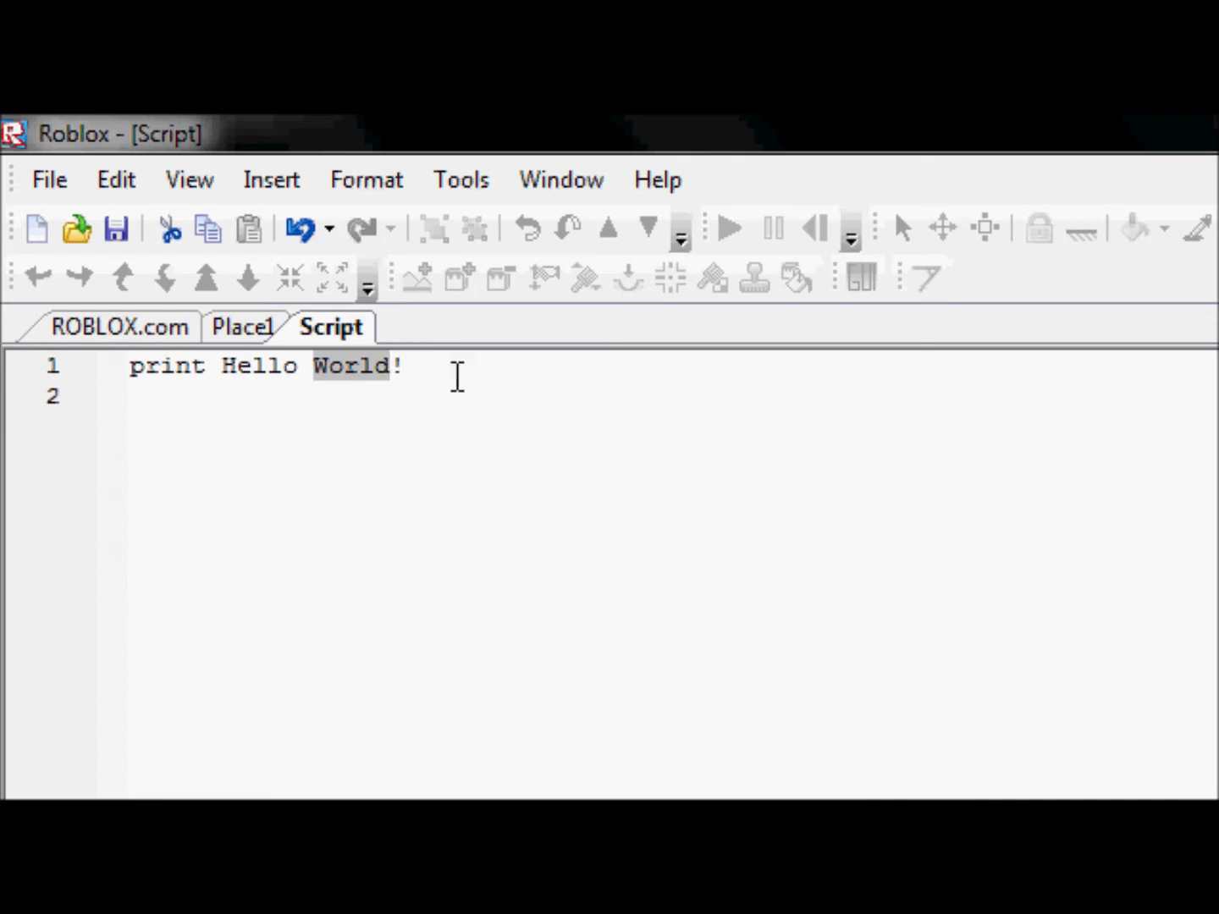
left_click(461, 394)
Step: Restore the double quotes so the line reads print "Hello World!"
left_click(222, 366)
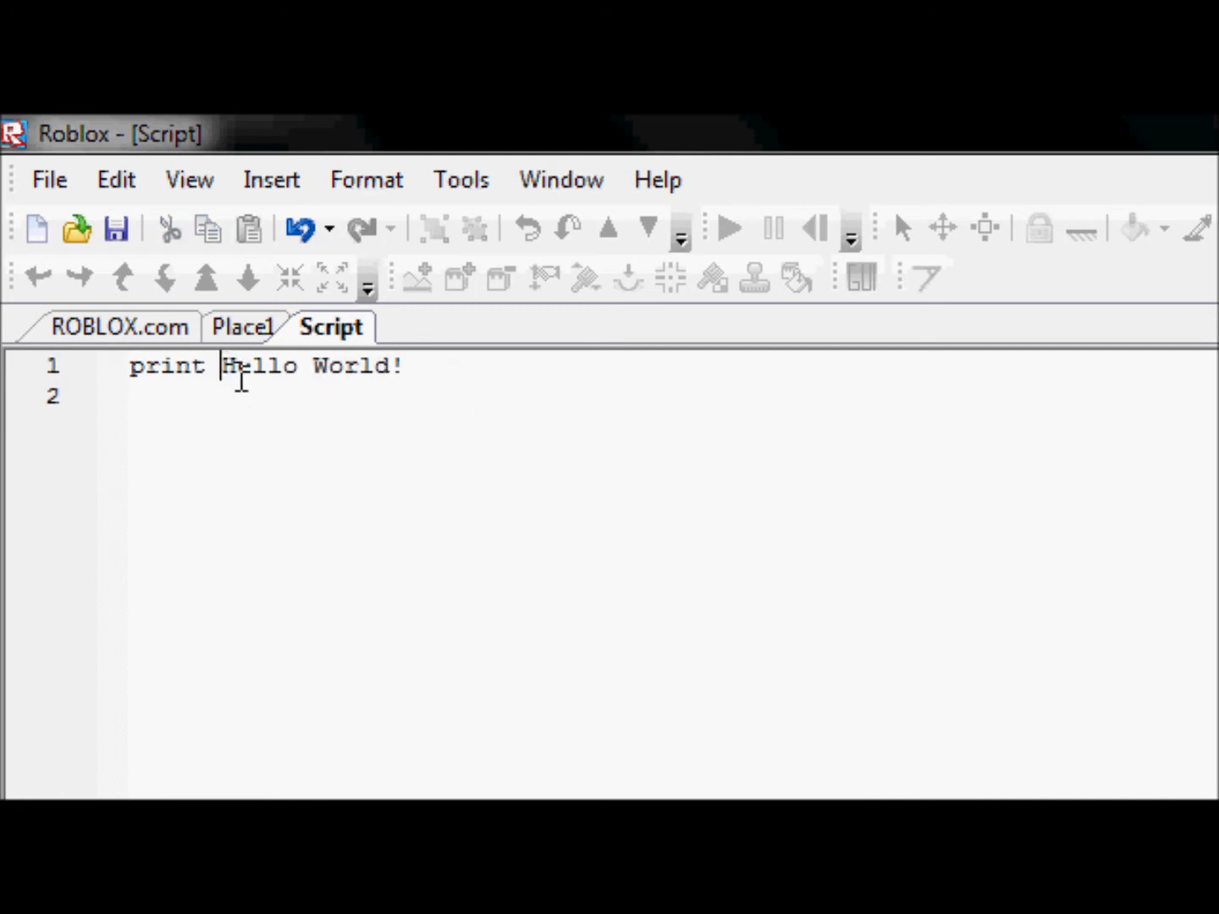
type("\"")
key("End")
type("\"")
left_click(240, 376)
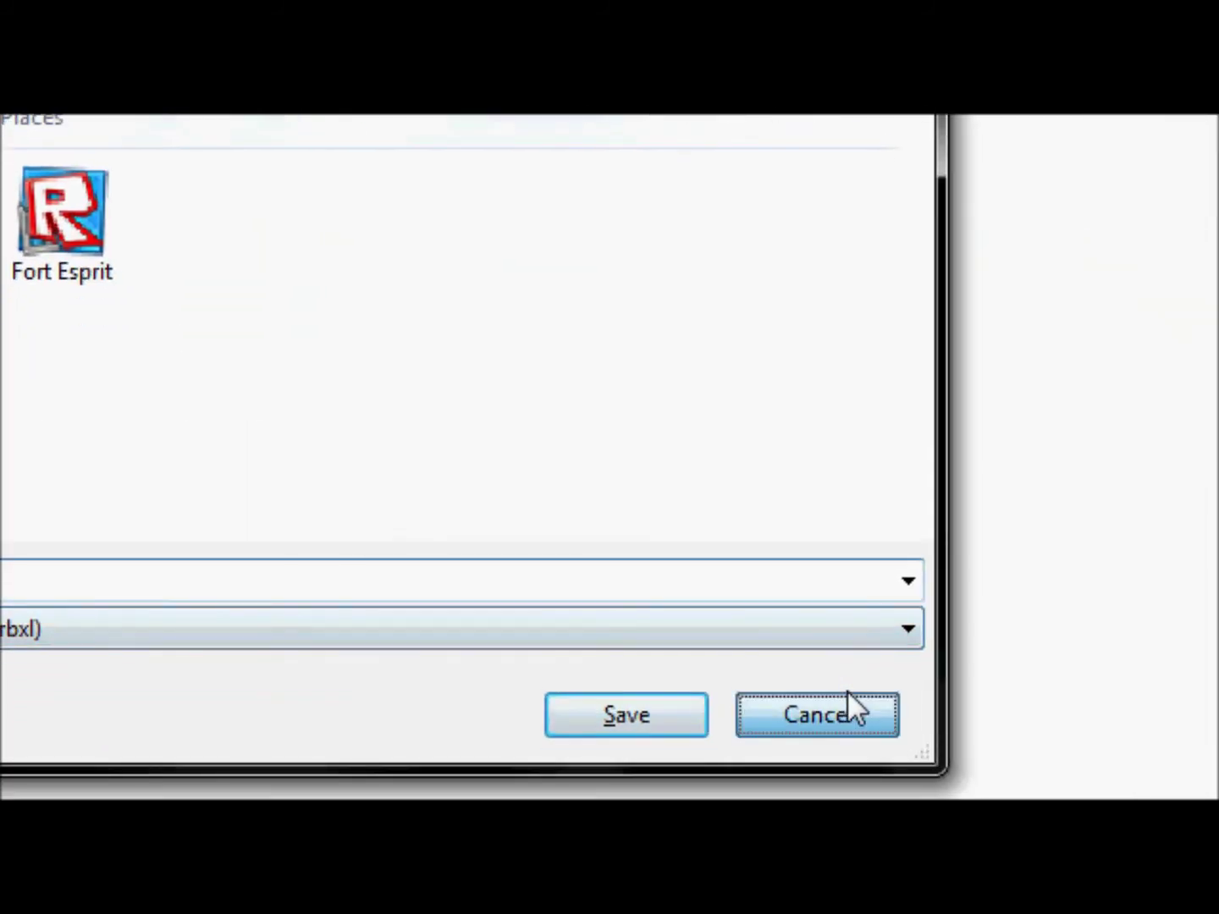
Step: Close the Save As dialog without saving to return to the script
left_click(847, 690)
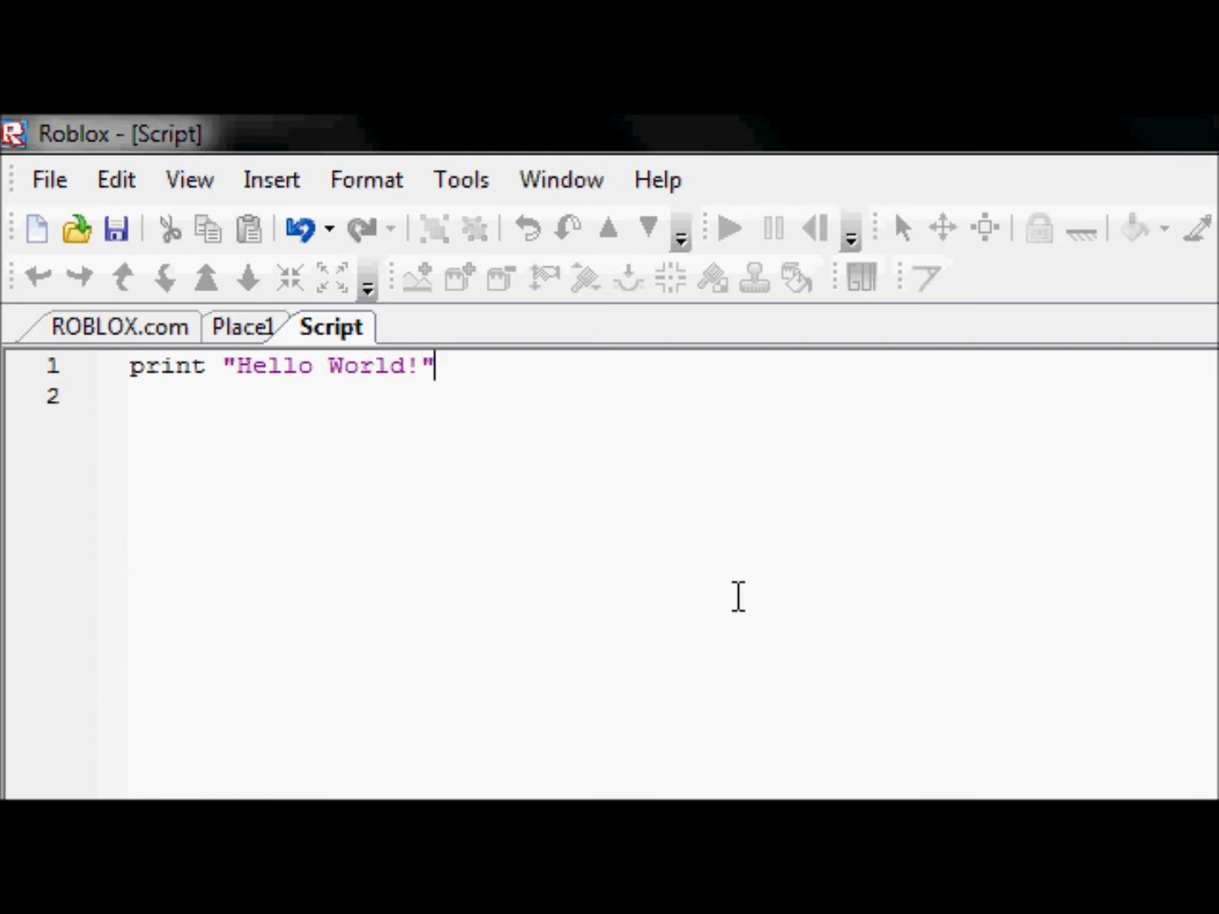
Step: Change the double quotes around Hello World! to single quotes
key("BackSpace")
type("'")
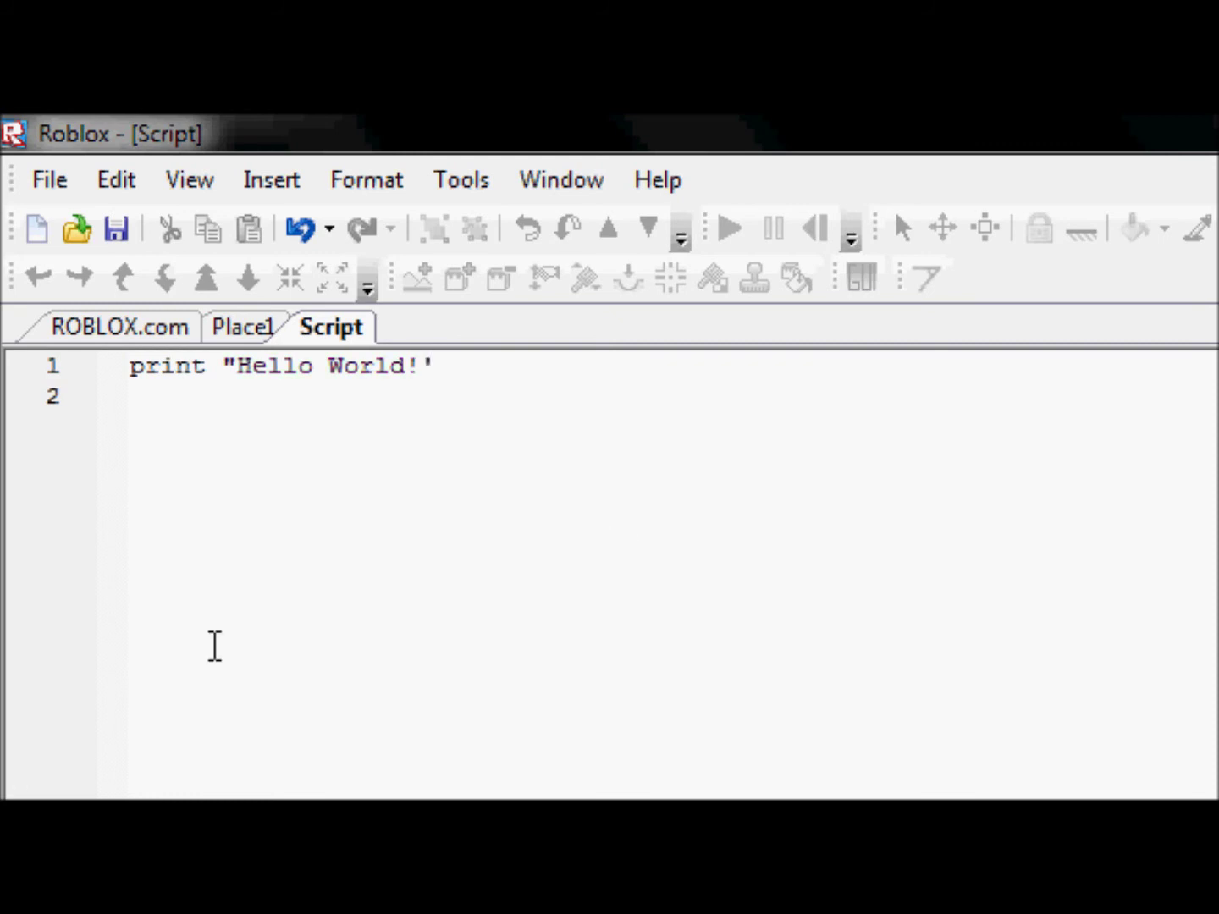
left_click(238, 369)
key("BackSpace")
type("'")
Step: Replace the quoted text after print with an opening parenthesis
left_click(635, 406)
left_click_drag(549, 357, 207, 366)
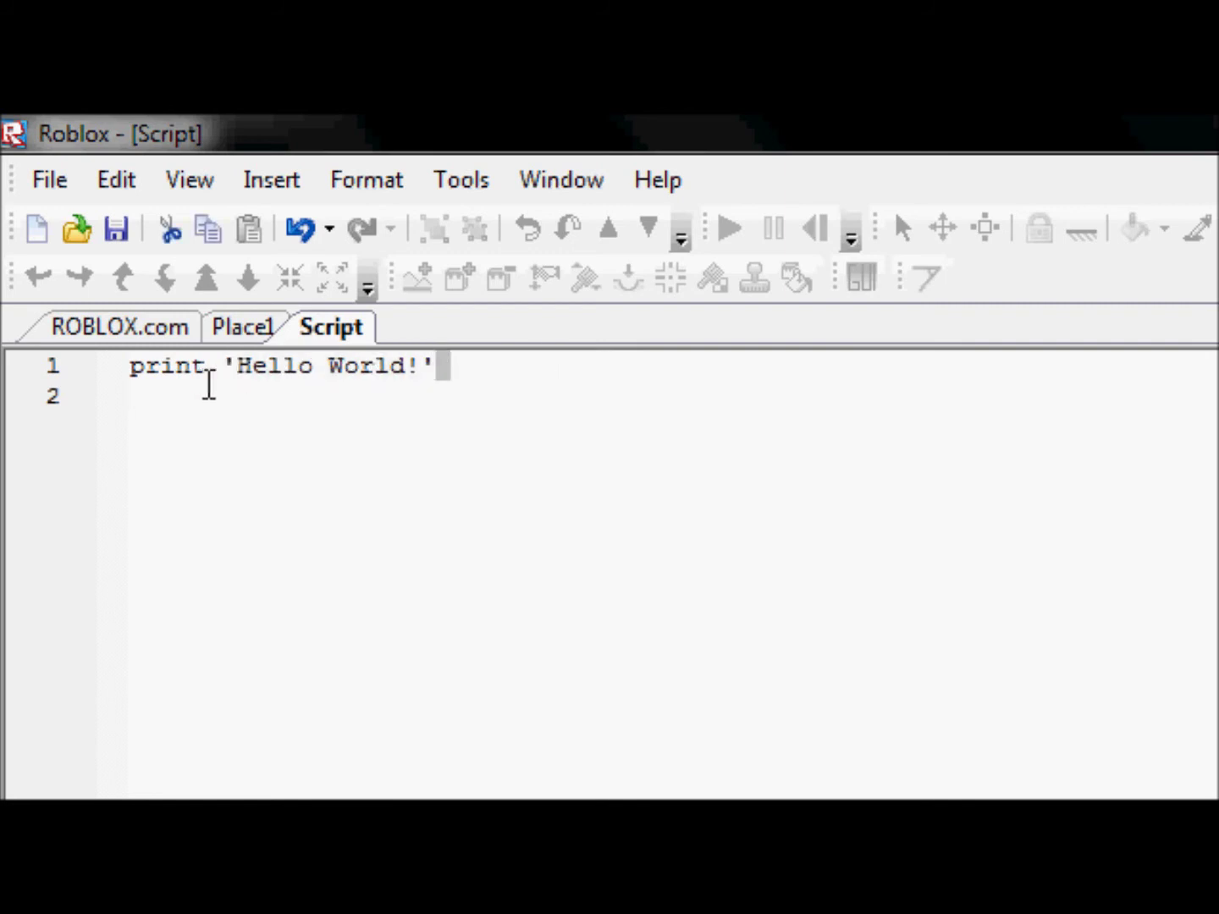
type("(")
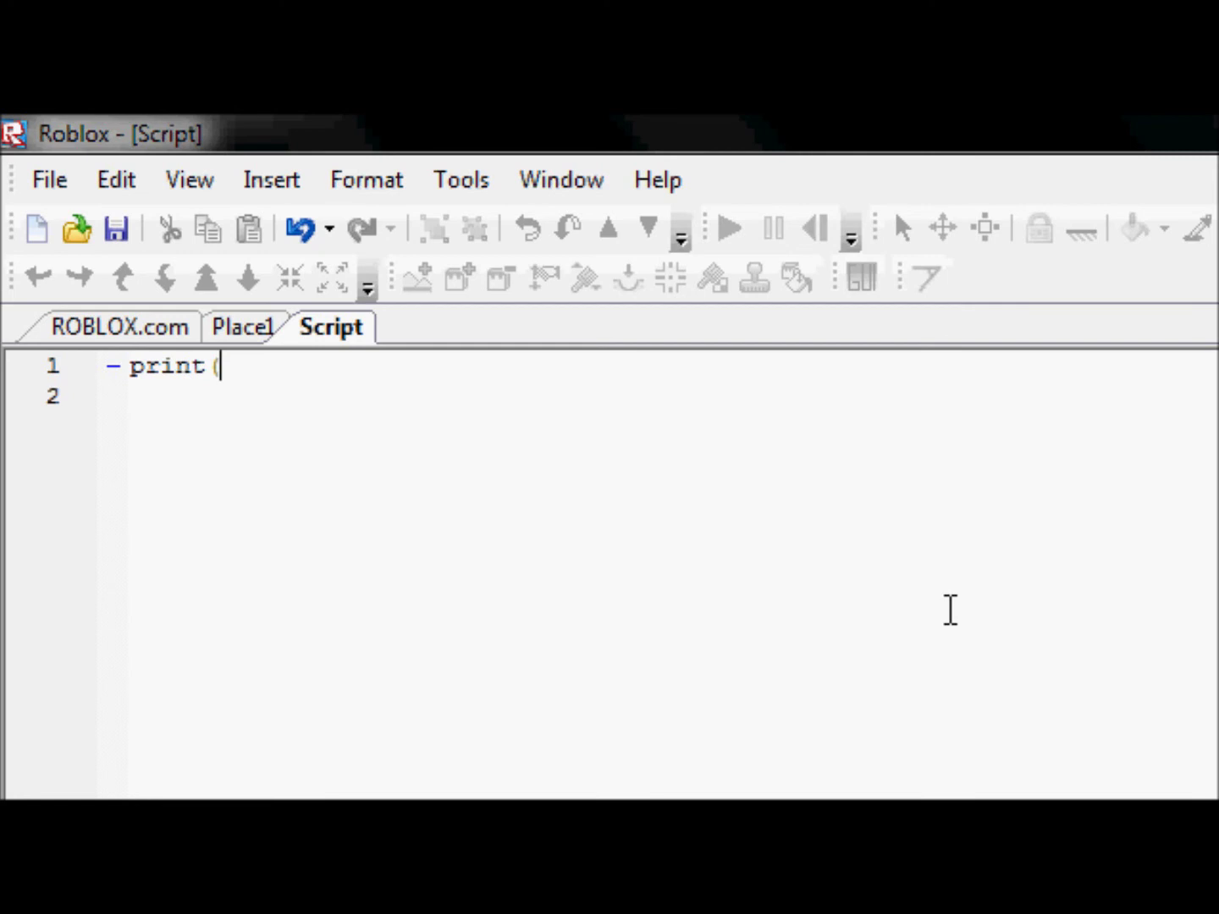
Step: Complete the line as print("Hello World!"), fixing stray characters and the mistyped Hello
type("+6")
key("BackSpace")
key("BackSpace")
type("\"")
type(")")
key("Left")
key("BackSpace")
type("'")
type("'")
key("BackSpace")
key("BackSpace")
type("\"\"")
type("hELLO")
key("BackSpace")
key("BackSpace")
key("BackSpace")
key("BackSpace")
key("BackSpace")
type("HE")
key("BackSpace")
type("ello ")
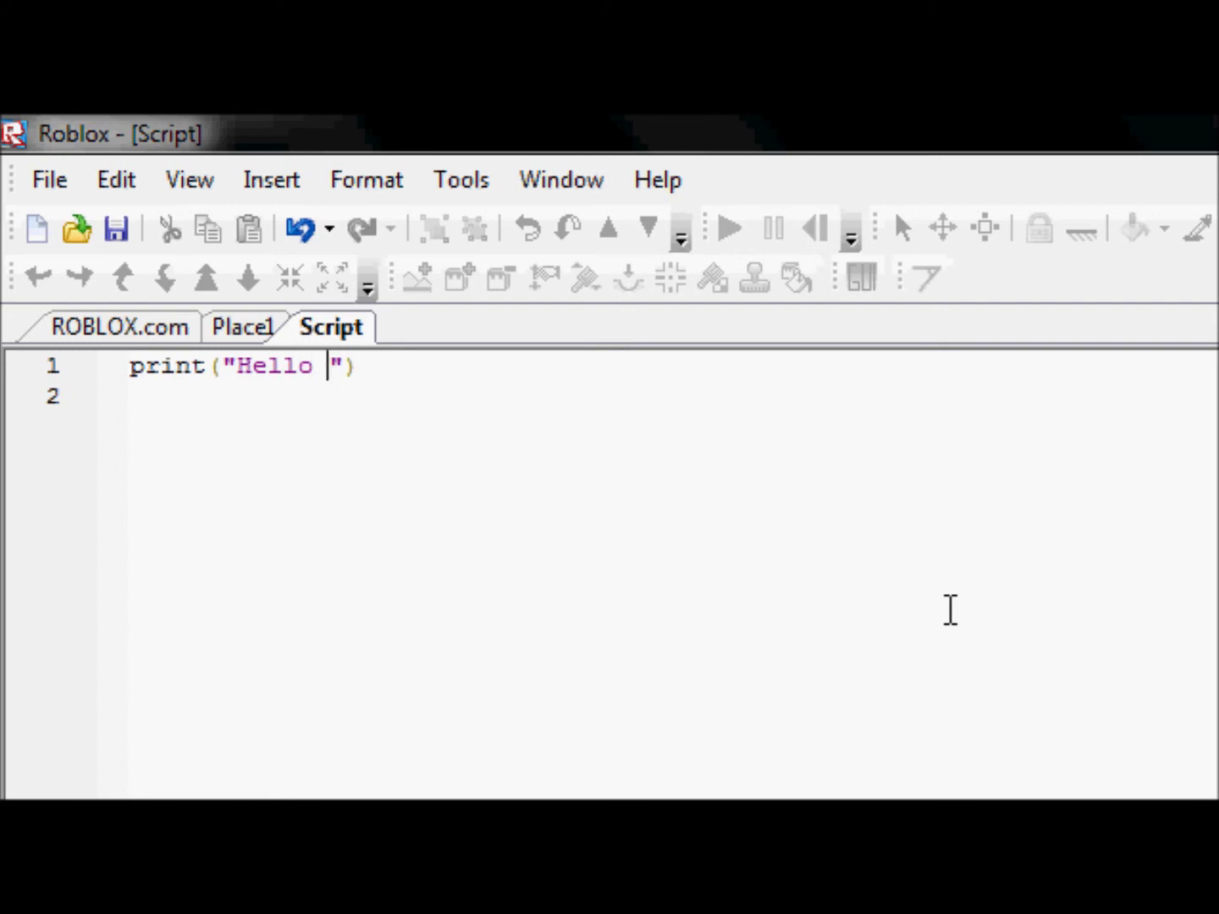
type("World!")
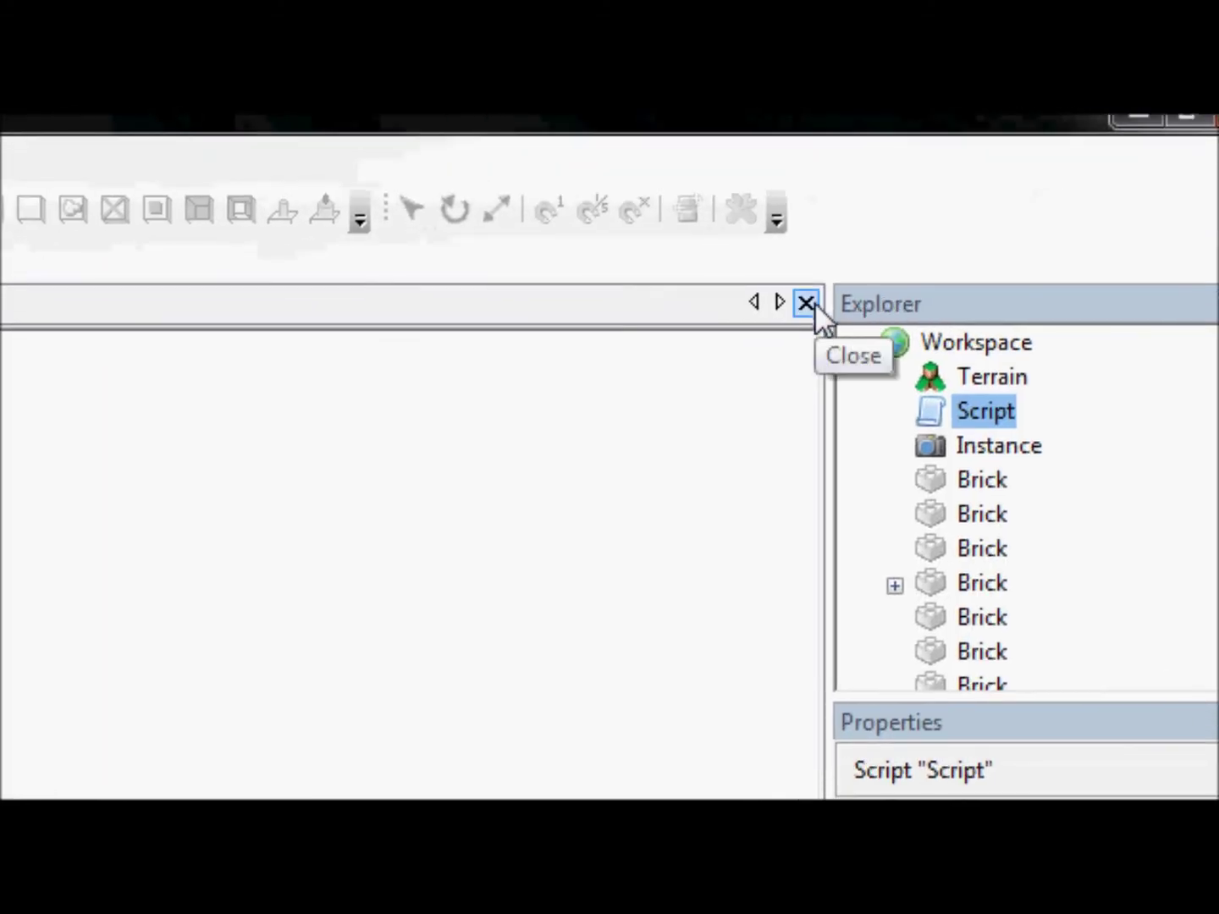
Step: Close the script tab and start a Play Solo test from Tools > Test
left_click(812, 303)
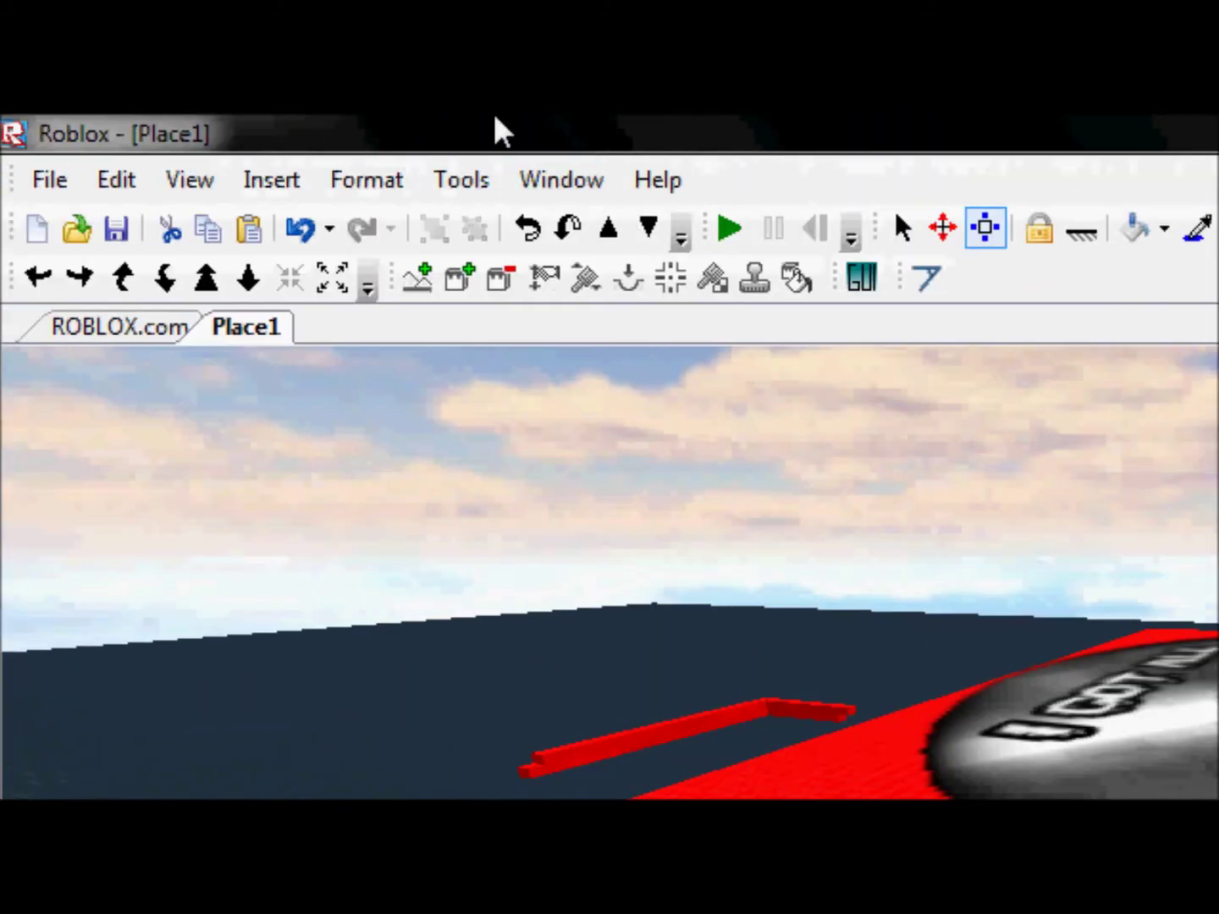
left_click(466, 180)
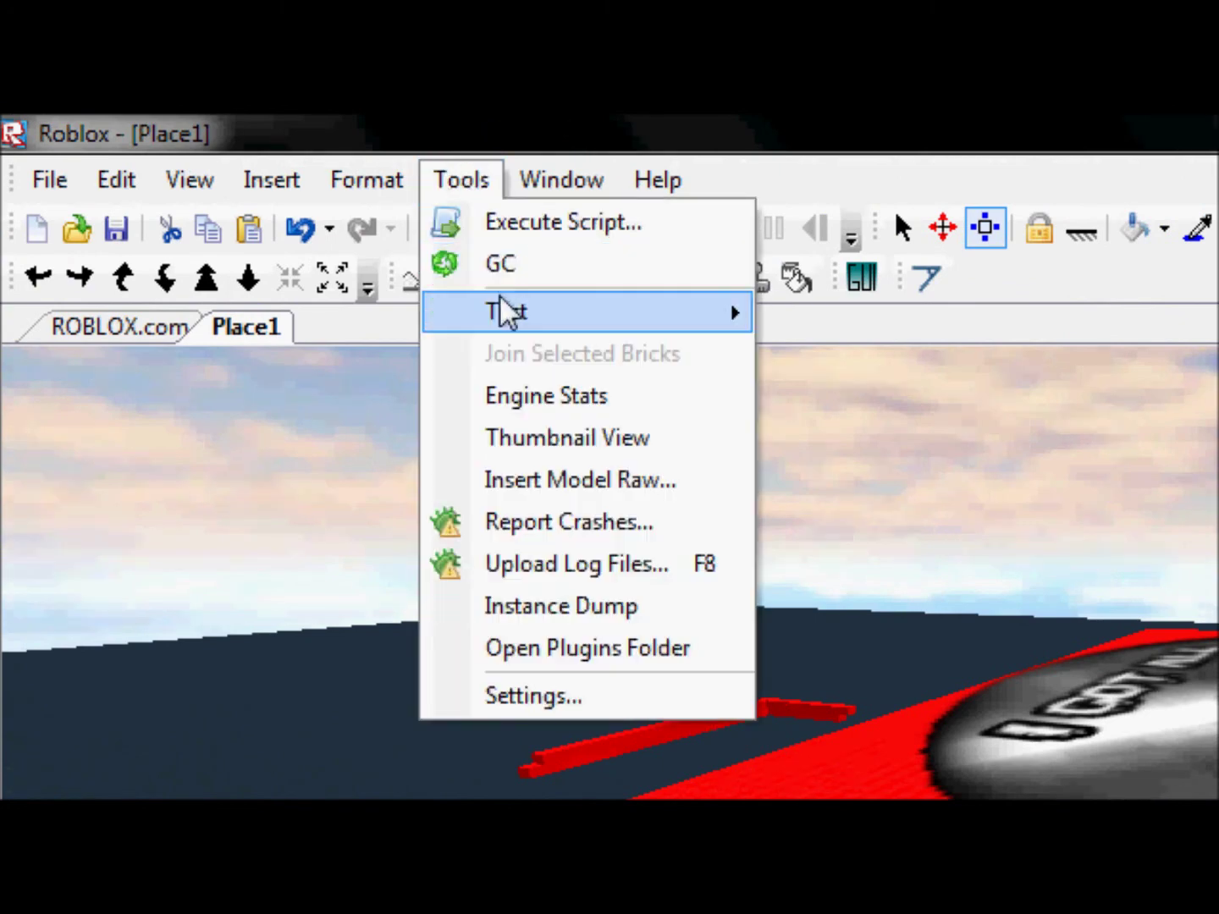
left_click(773, 319)
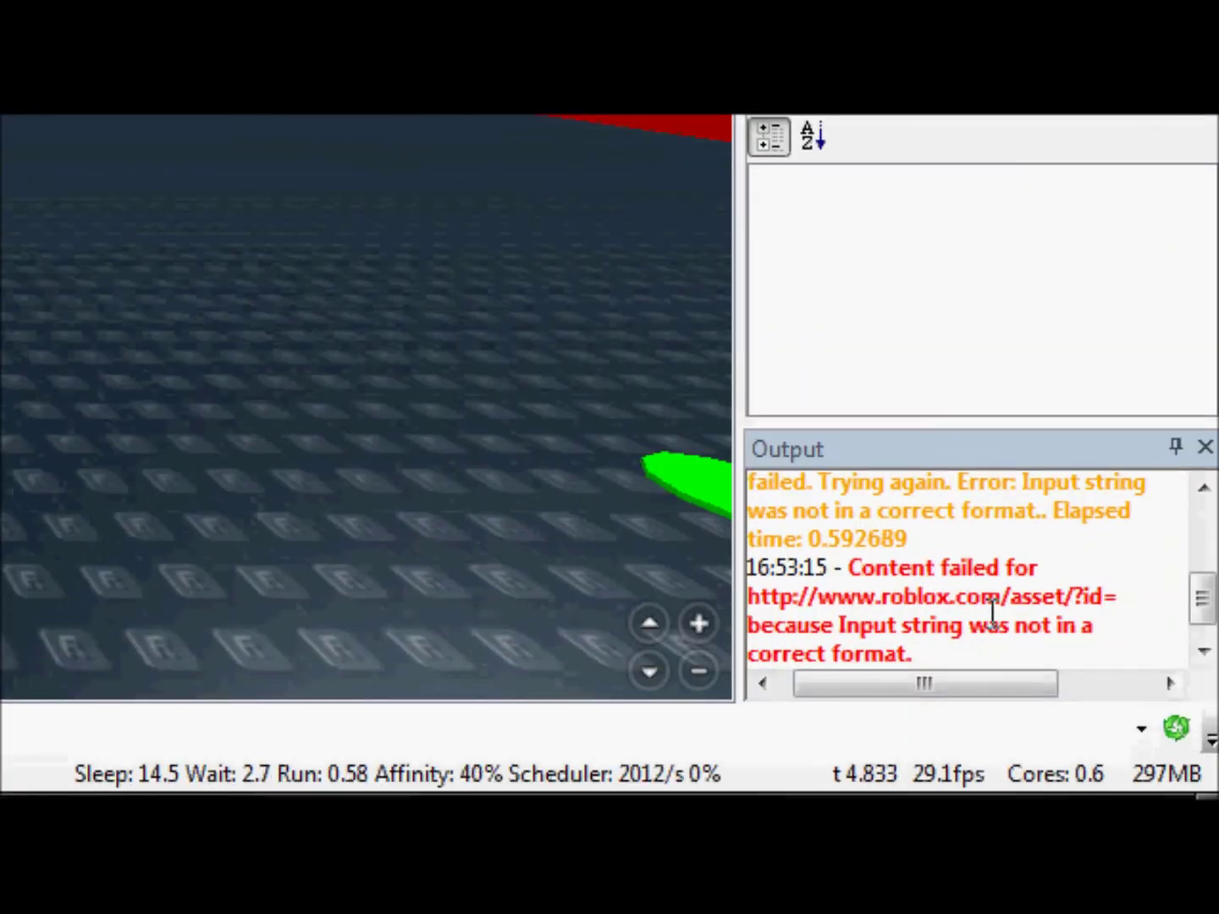
Step: Scroll the Output log up past the load errors and drag-select the Hello World! line
triple_click(924, 603)
left_click(922, 598)
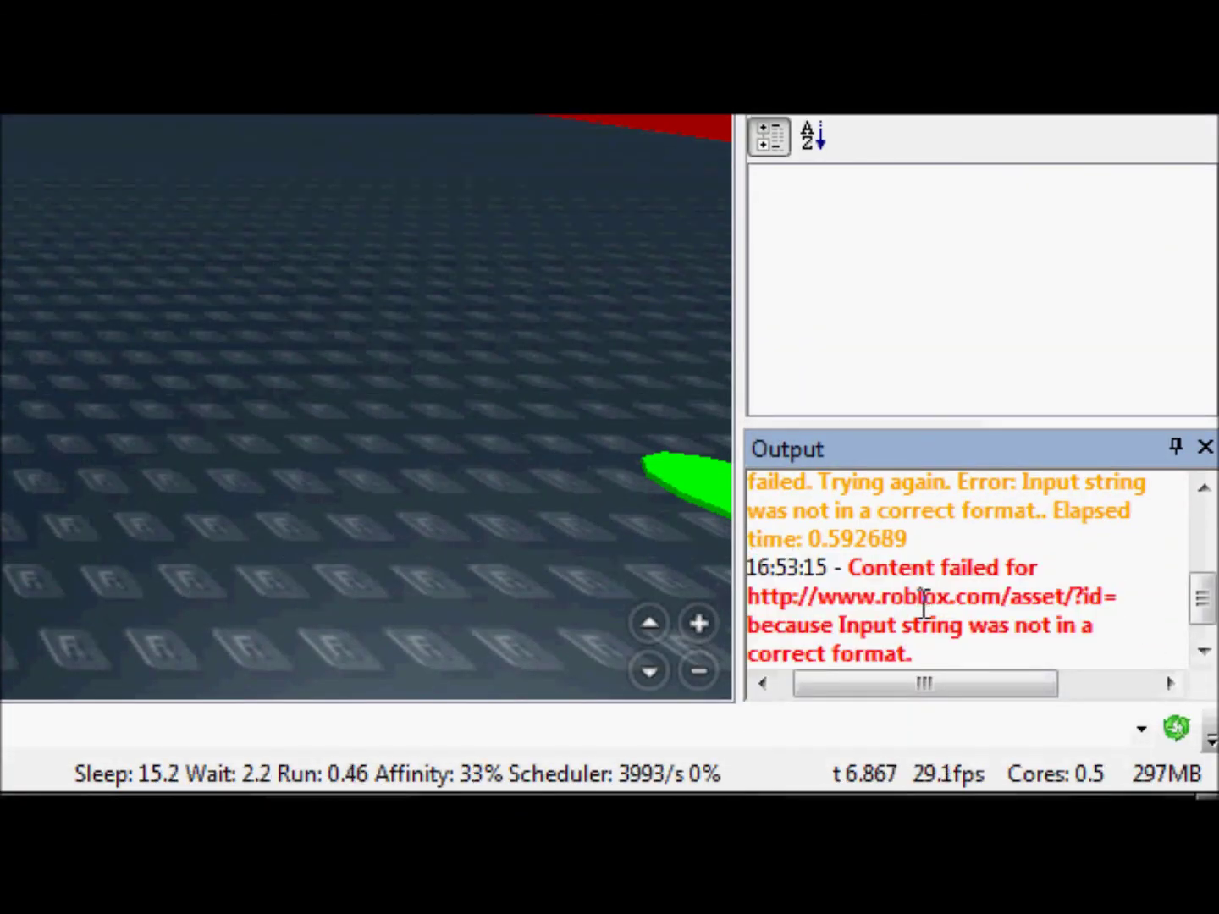
scroll(921, 591, "up", 1)
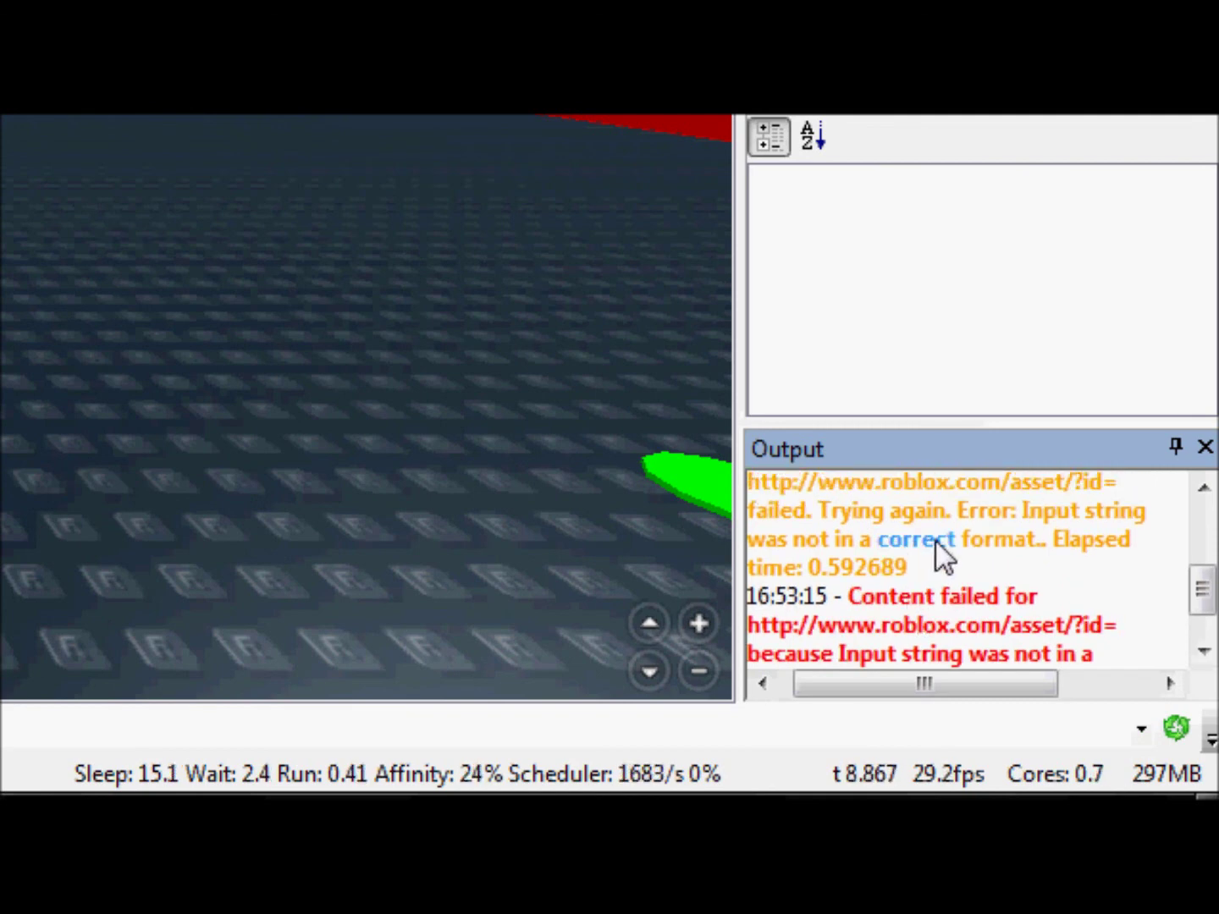
scroll(940, 538, "up", 1)
scroll(941, 539, "up", 2)
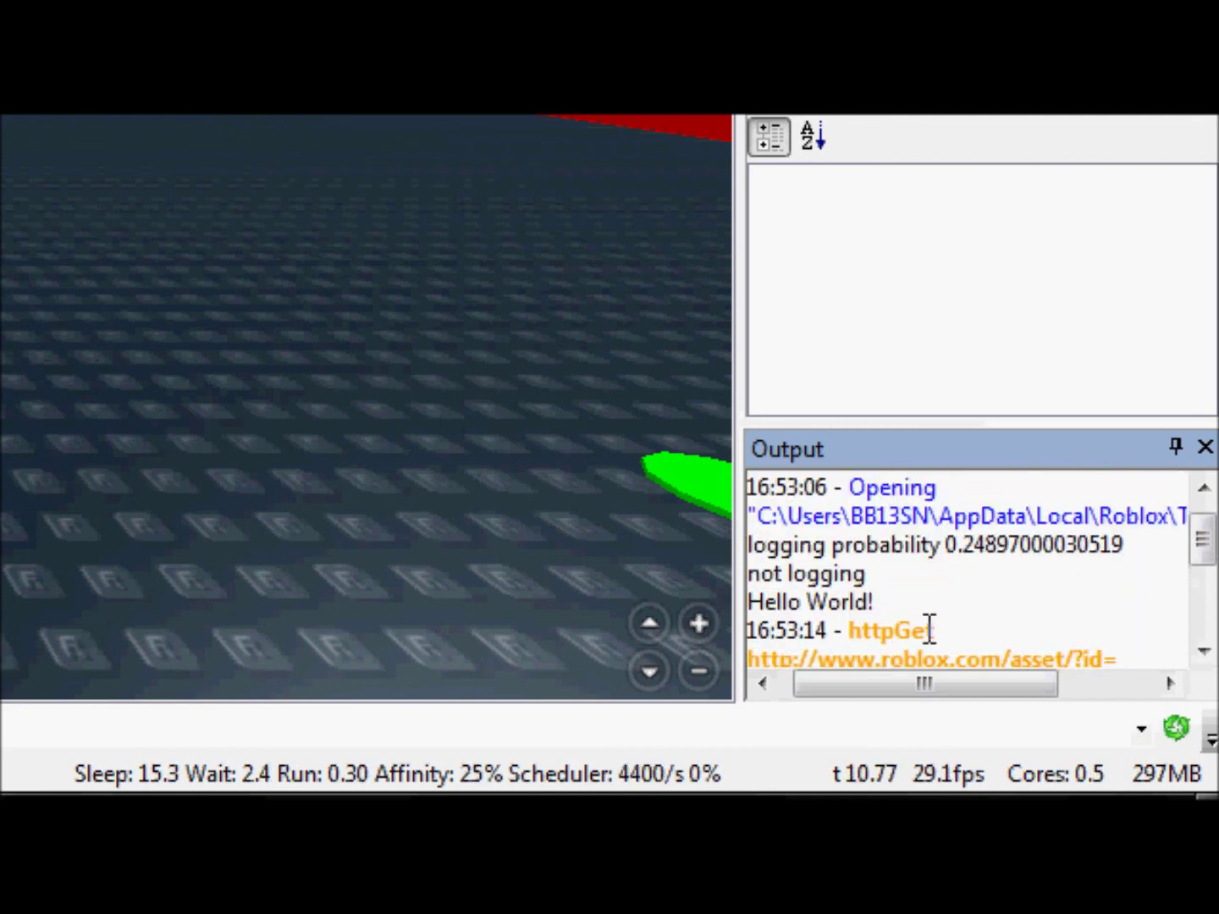
scroll(939, 625, "up", 1)
scroll(948, 621, "down", 1)
scroll(946, 605, "up", 1)
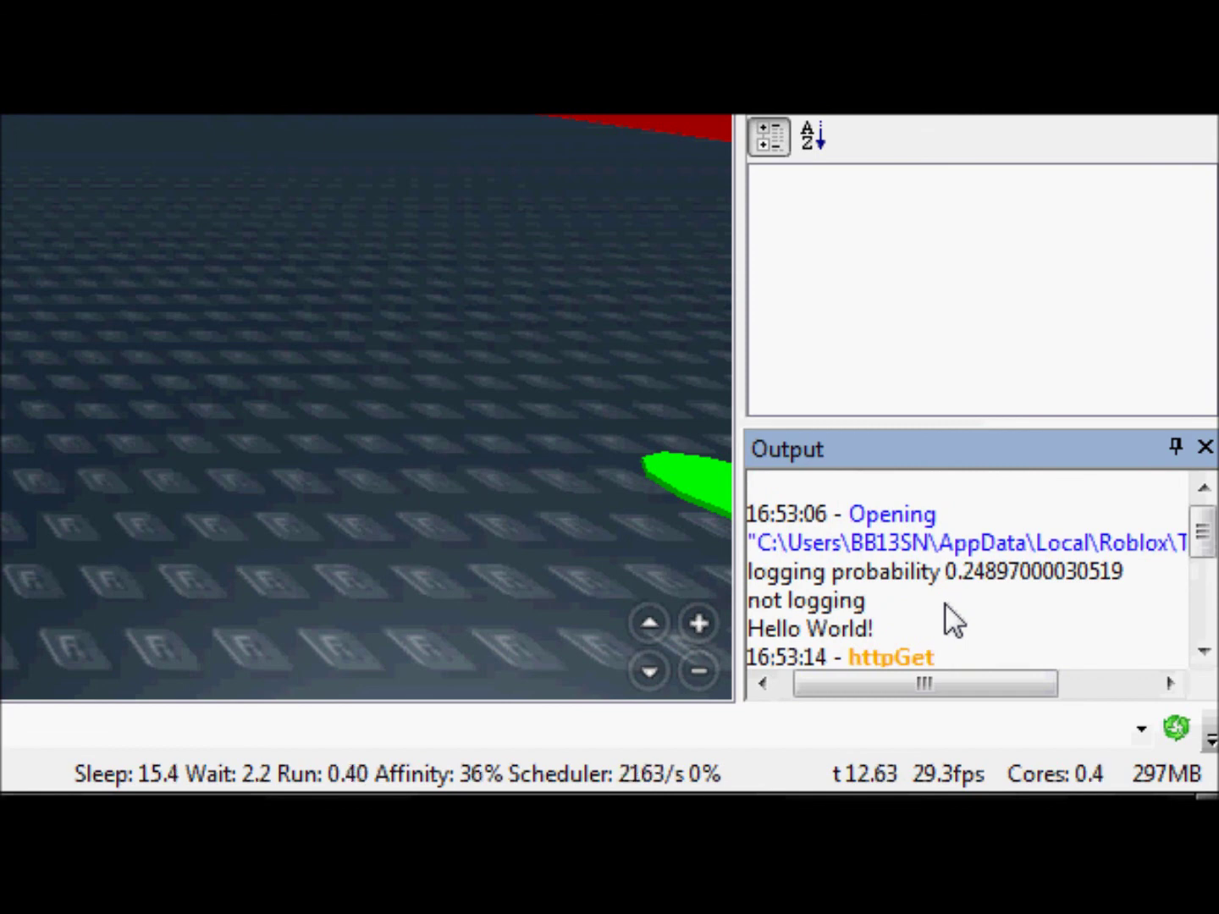
scroll(944, 604, "down", 2)
scroll(944, 606, "up", 2)
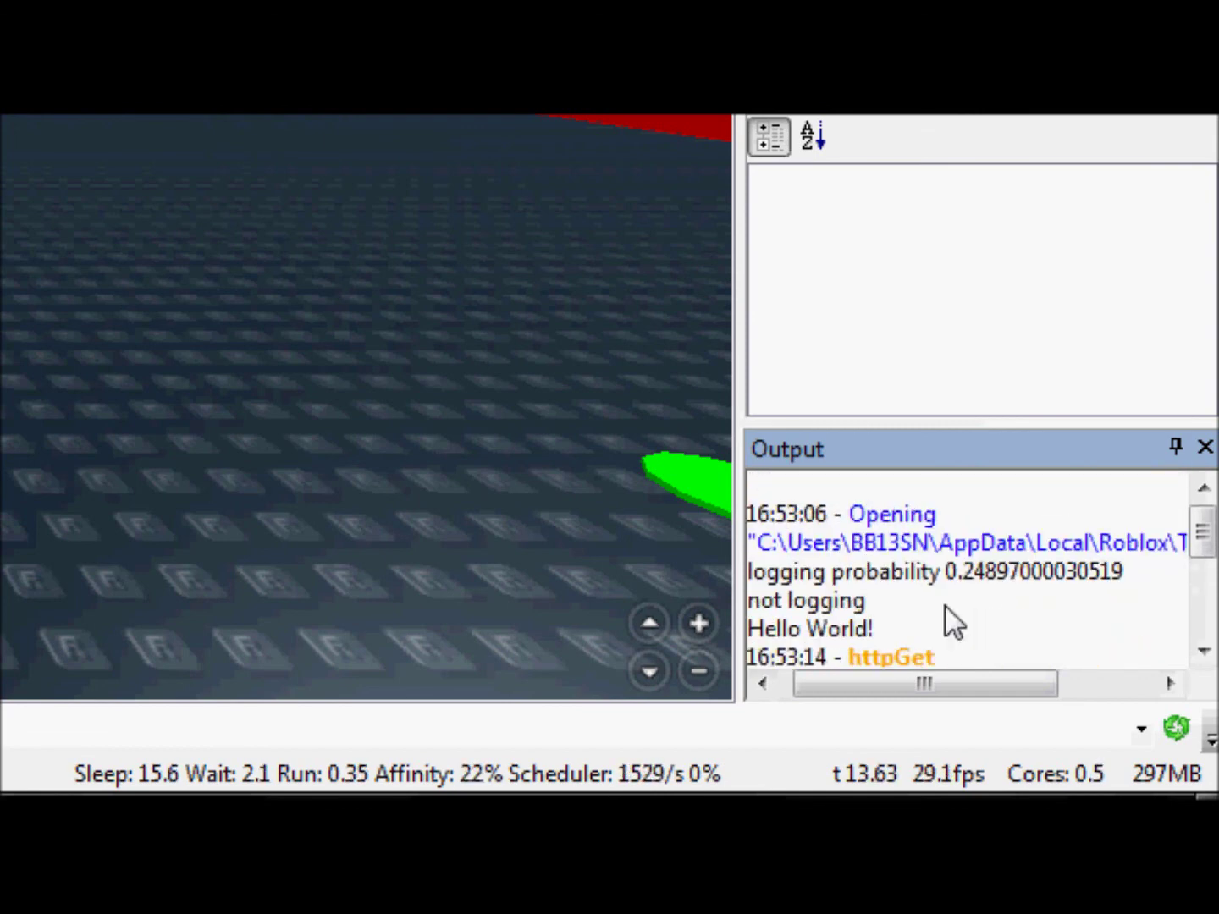
triple_click(879, 633)
left_click(885, 634)
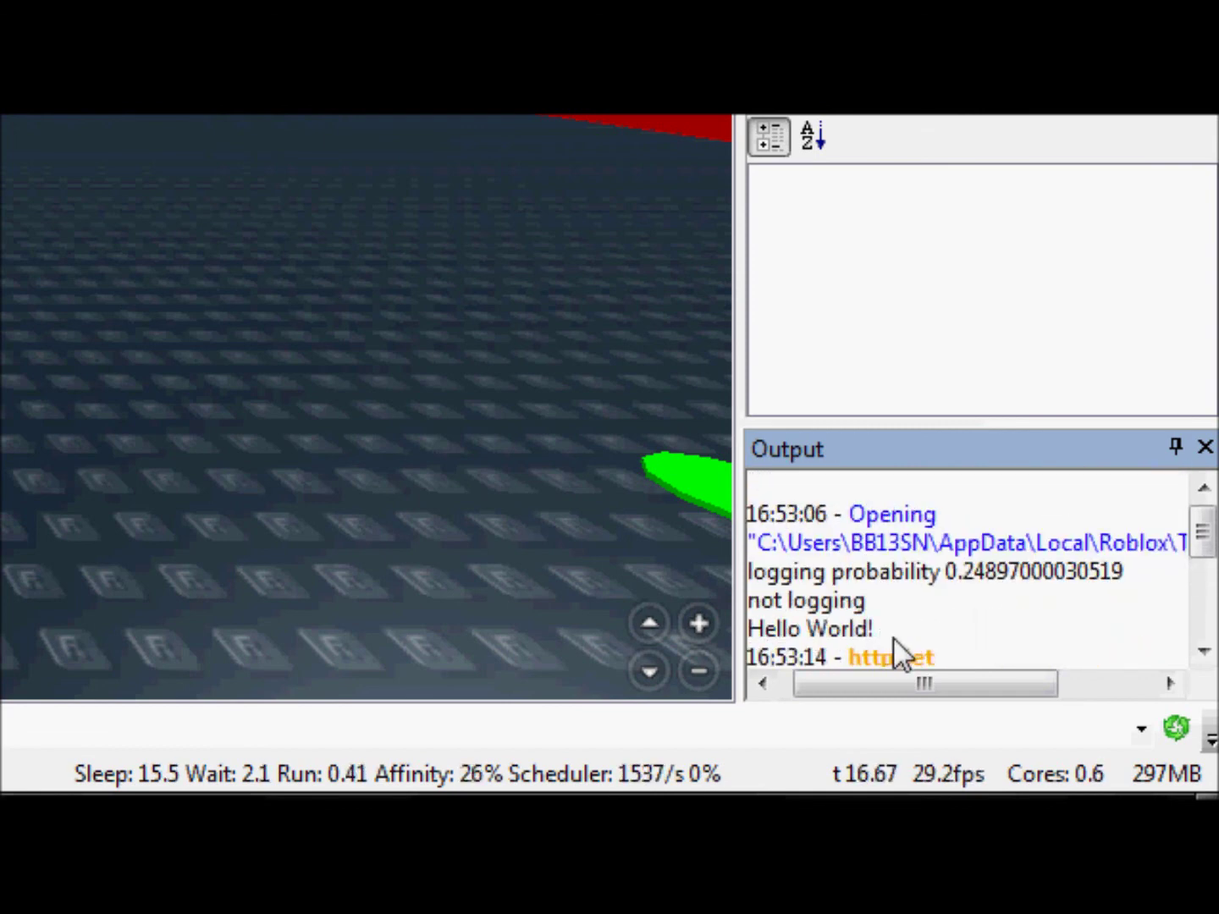
left_click_drag(894, 635, 735, 644)
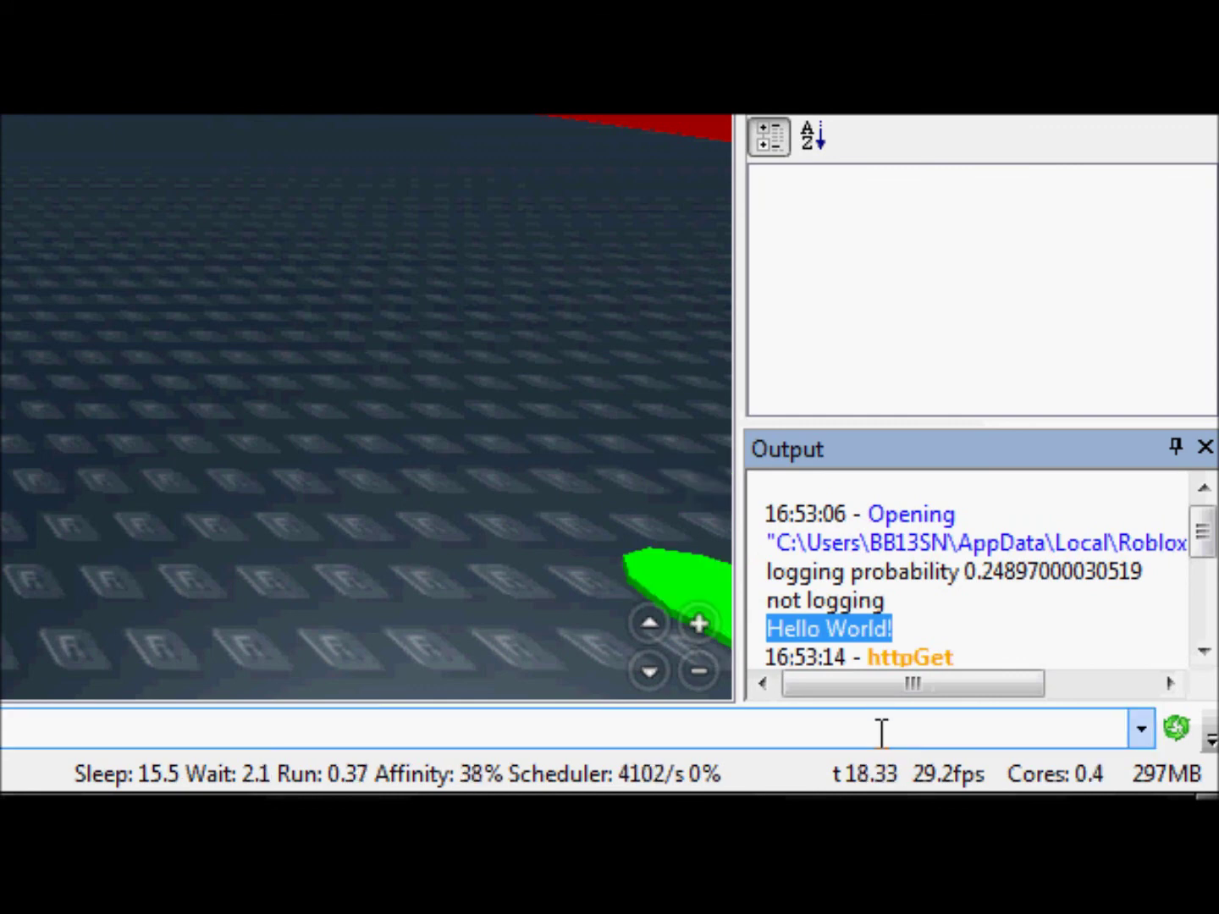